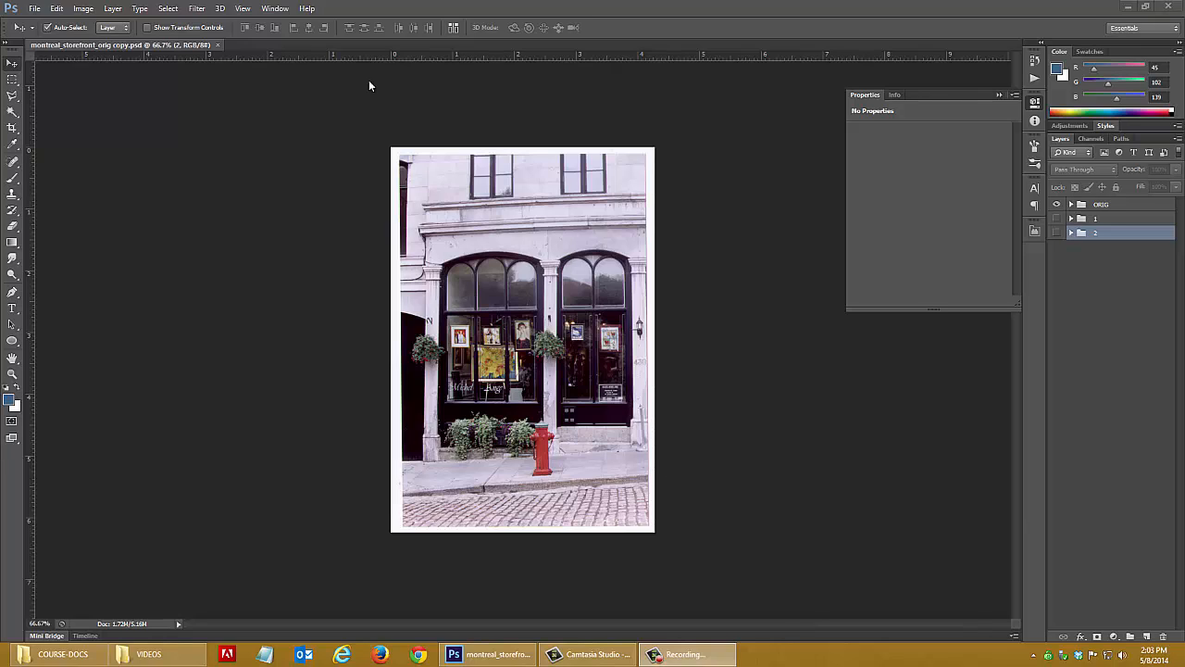
Check the storefront photo's pixel dimensions, document size and resolution in the Image Size settings.
left_click(84, 10)
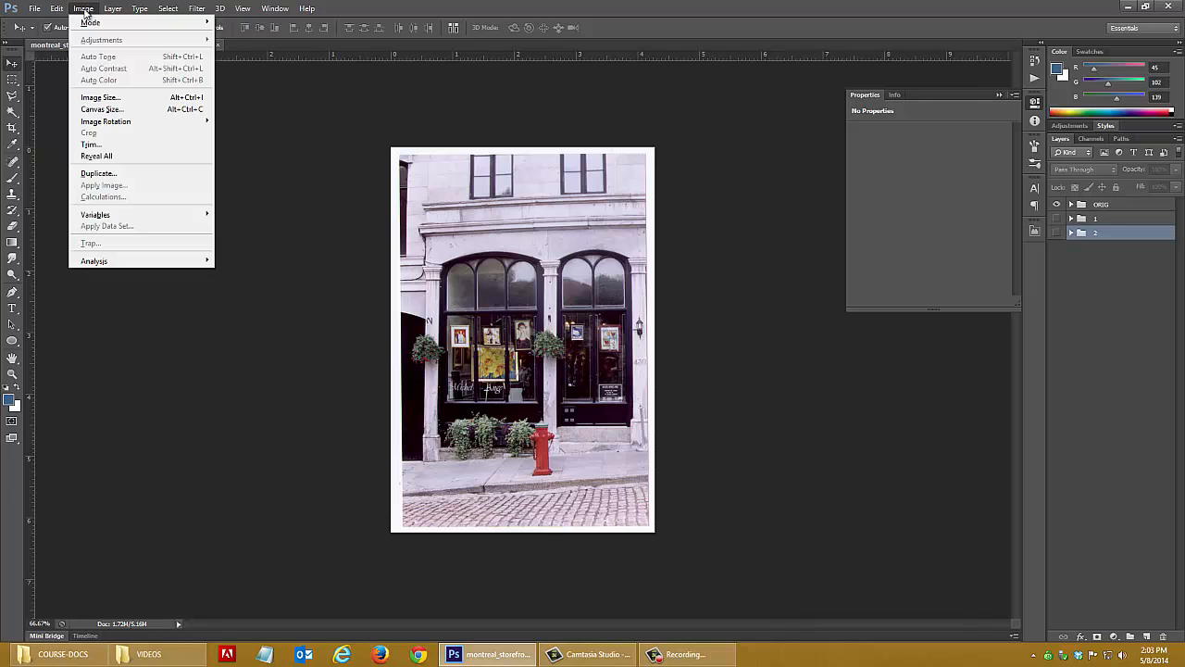
left_click(131, 103)
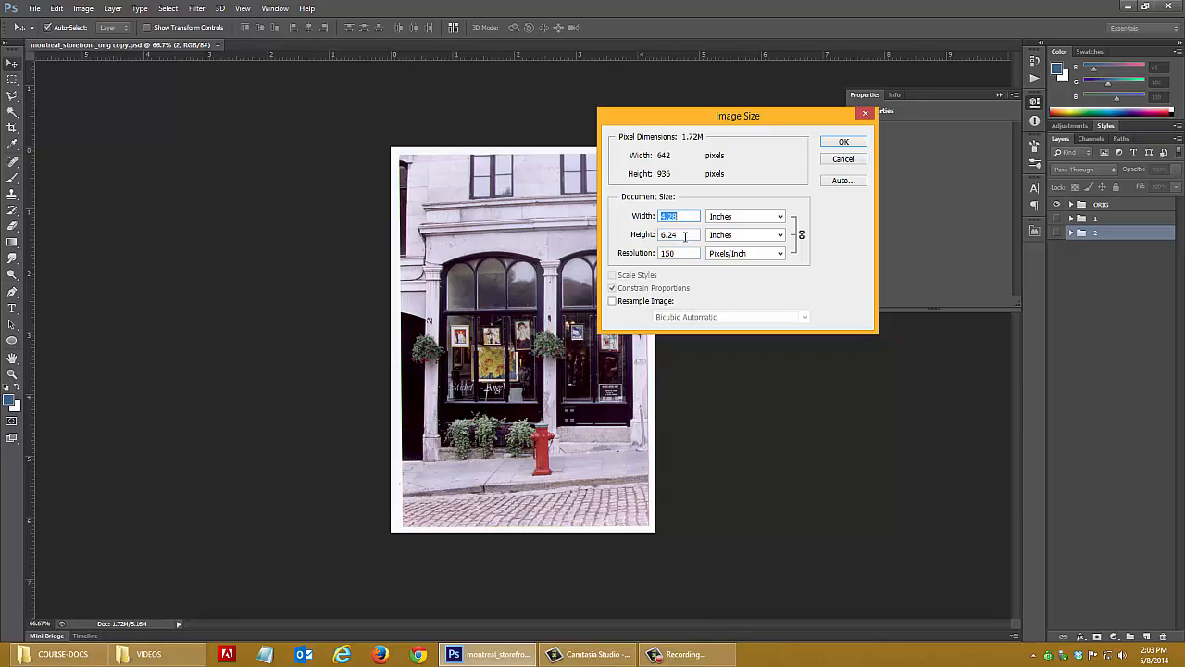
left_click(843, 146)
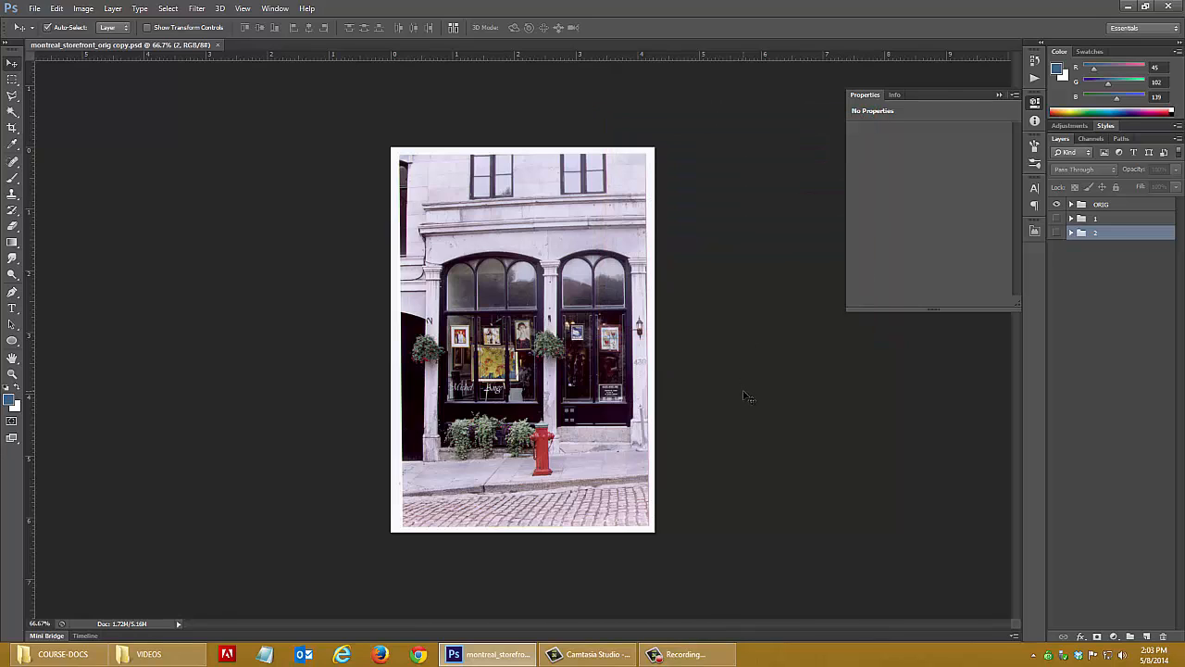
left_click(13, 127)
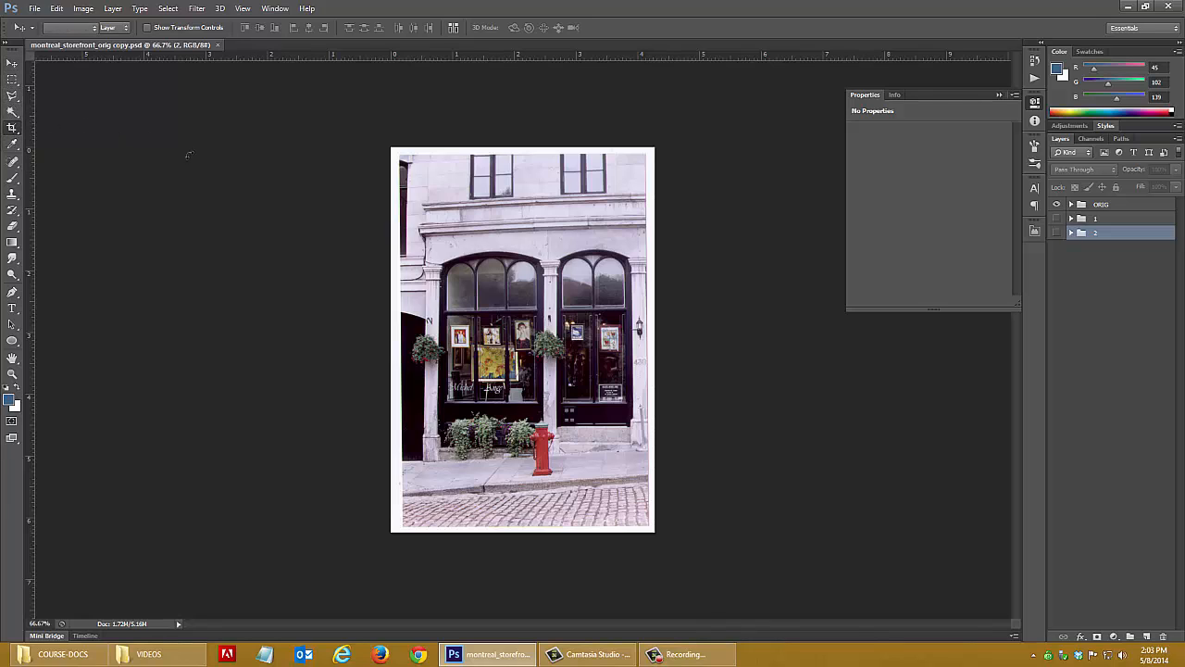
left_click(399, 157)
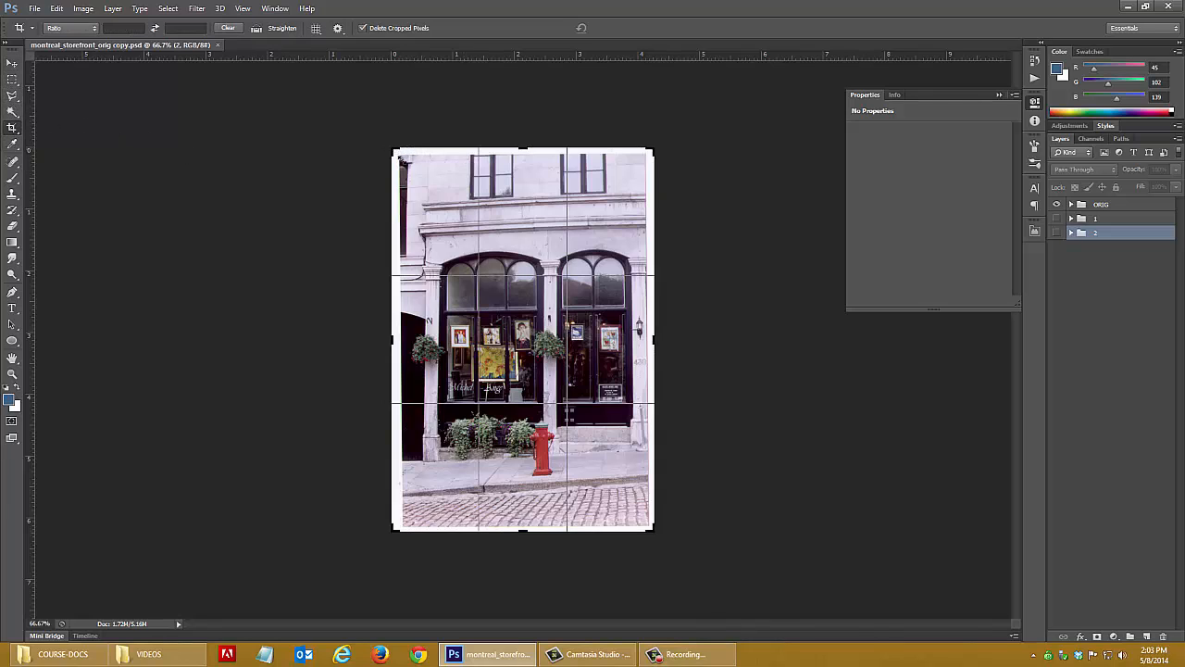
mouse_move(399, 157)
left_mouse_down()
mouse_move(386, 141)
mouse_move(393, 149)
left_mouse_up()
left_click_drag(651, 340, 645, 340)
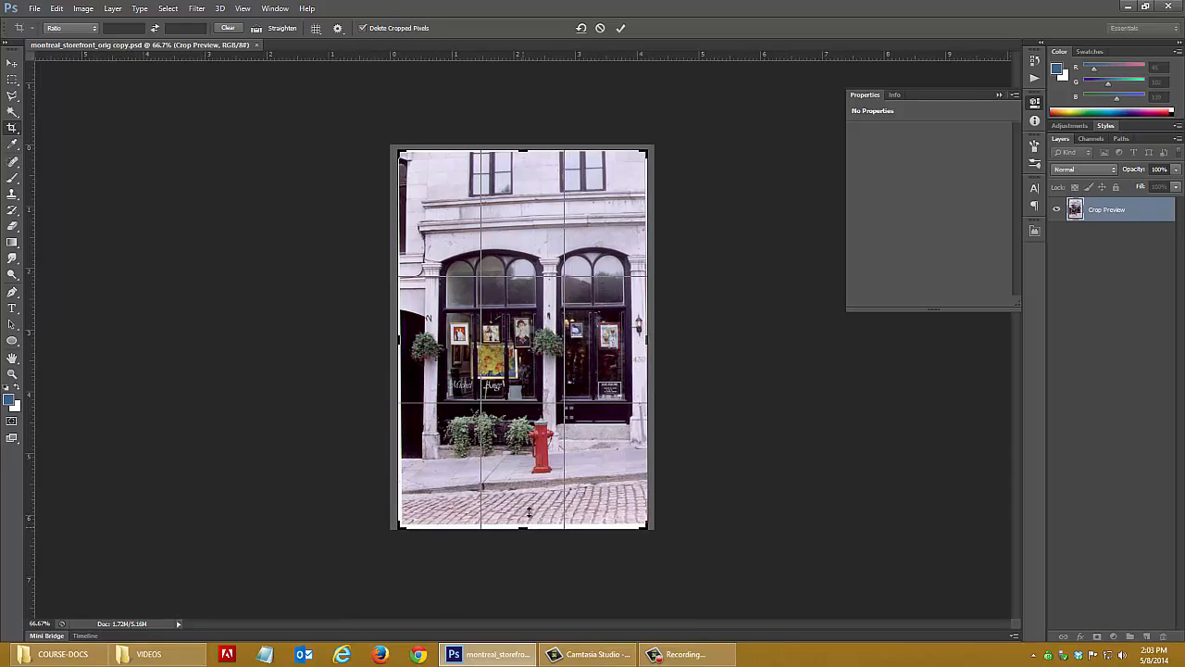
mouse_move(529, 512)
left_mouse_down()
mouse_move(529, 536)
mouse_move(528, 524)
left_mouse_up()
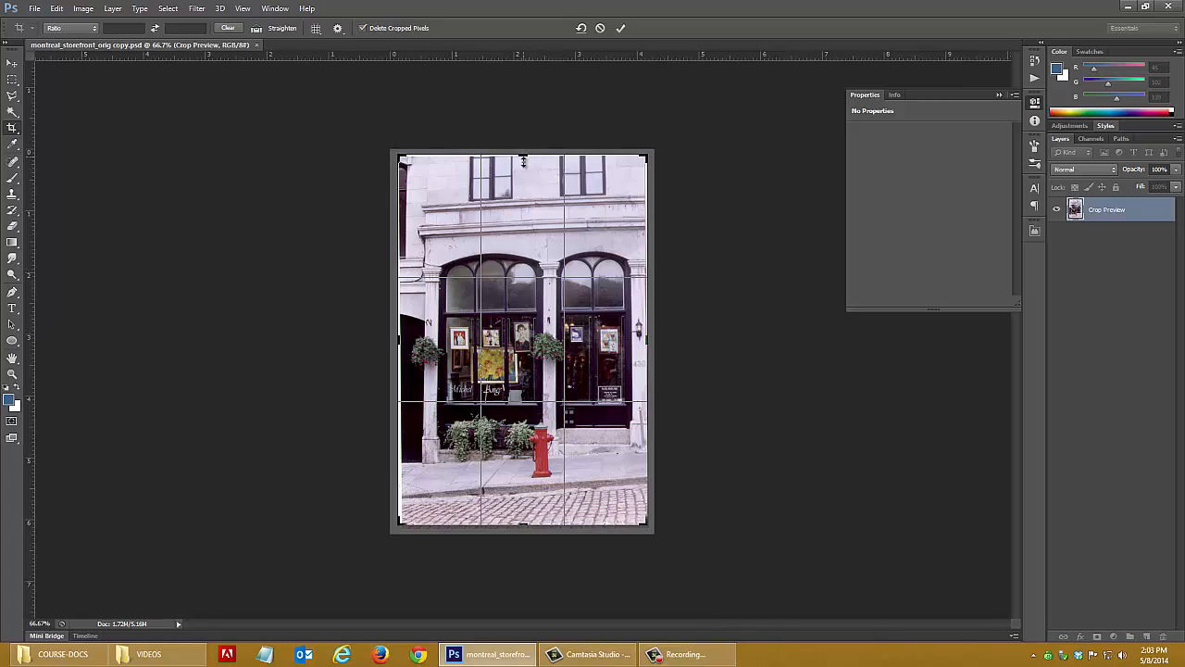
left_click_drag(523, 161, 524, 170)
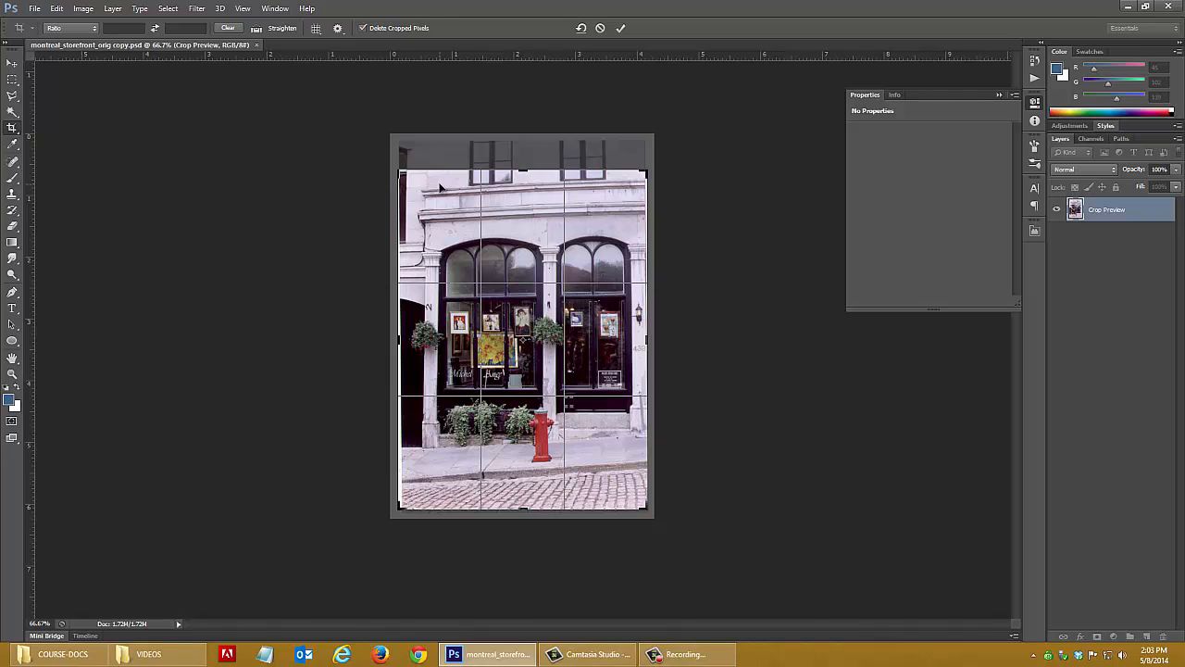
key("Escape")
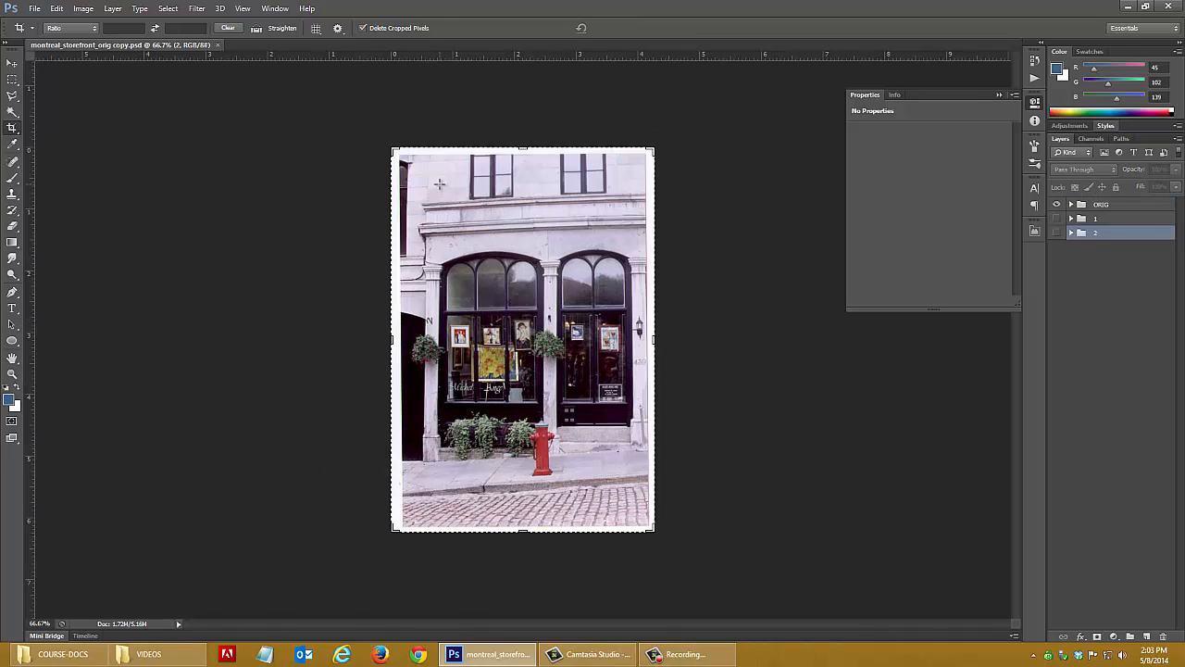
left_click(13, 65)
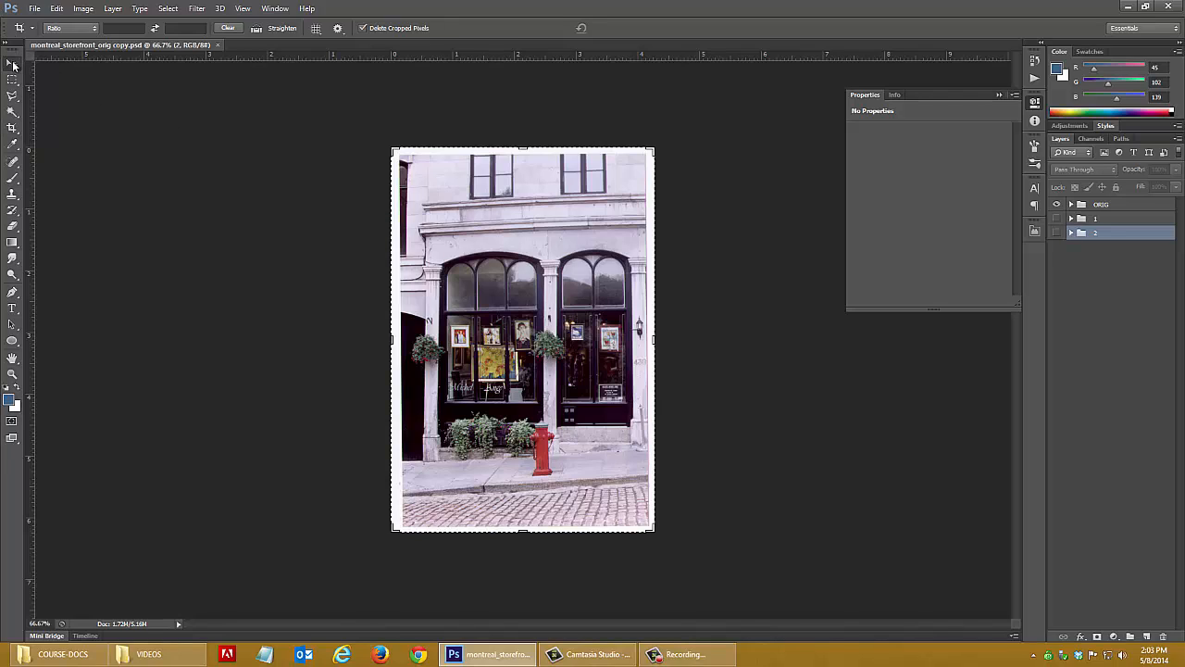
left_click(340, 315)
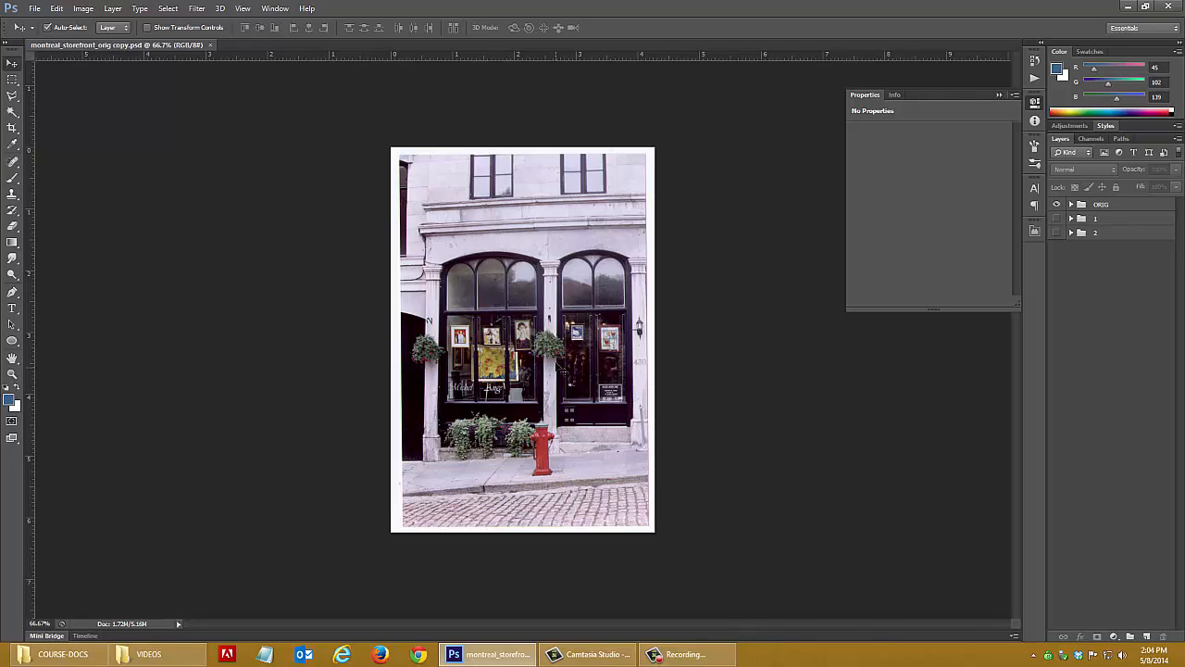
Hide the ORIG group, show group 1 and turn off its Hue/Saturation layer.
left_click(1060, 207)
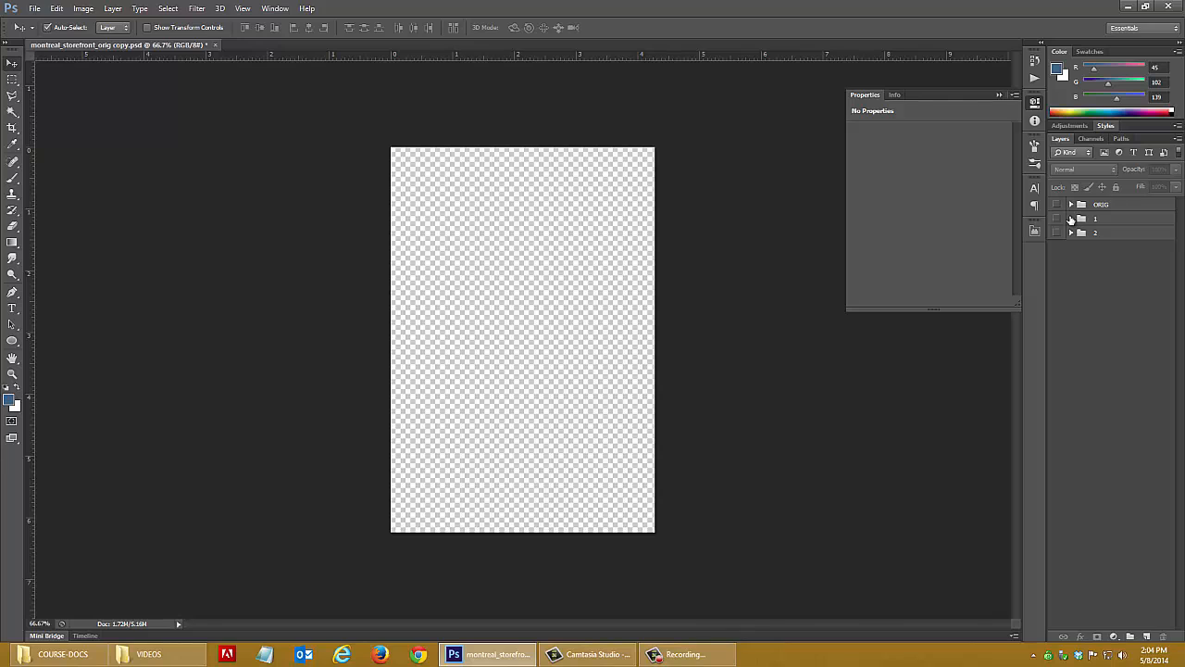
left_click(1058, 219)
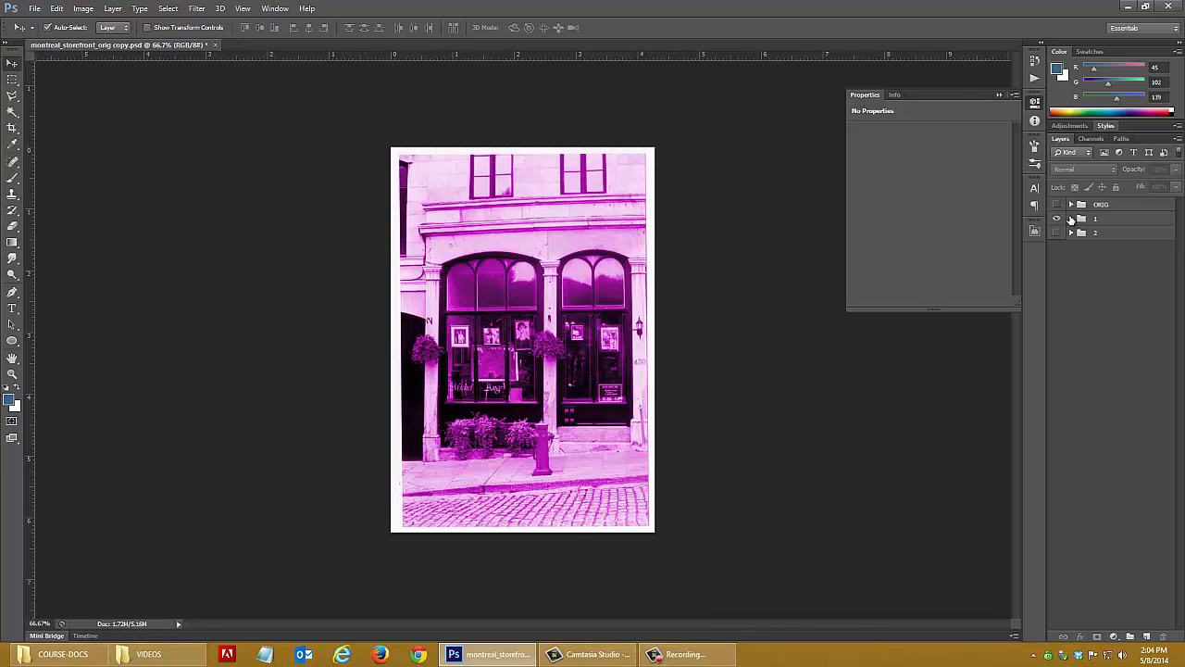
left_click(1071, 219)
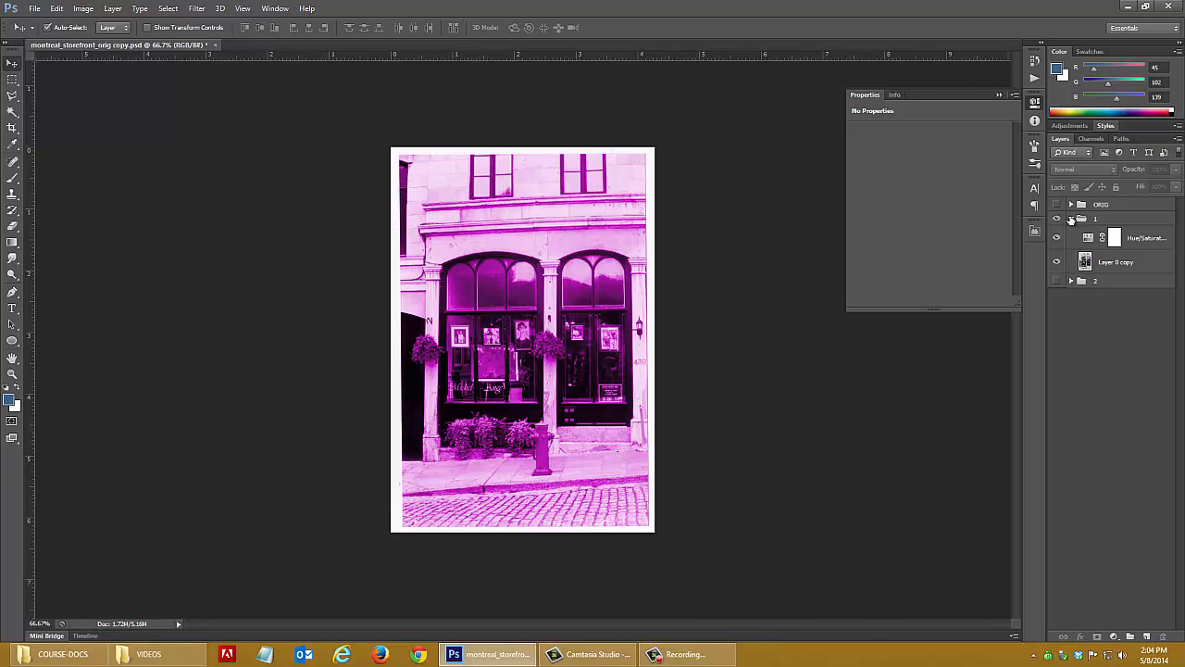
left_click(1057, 237)
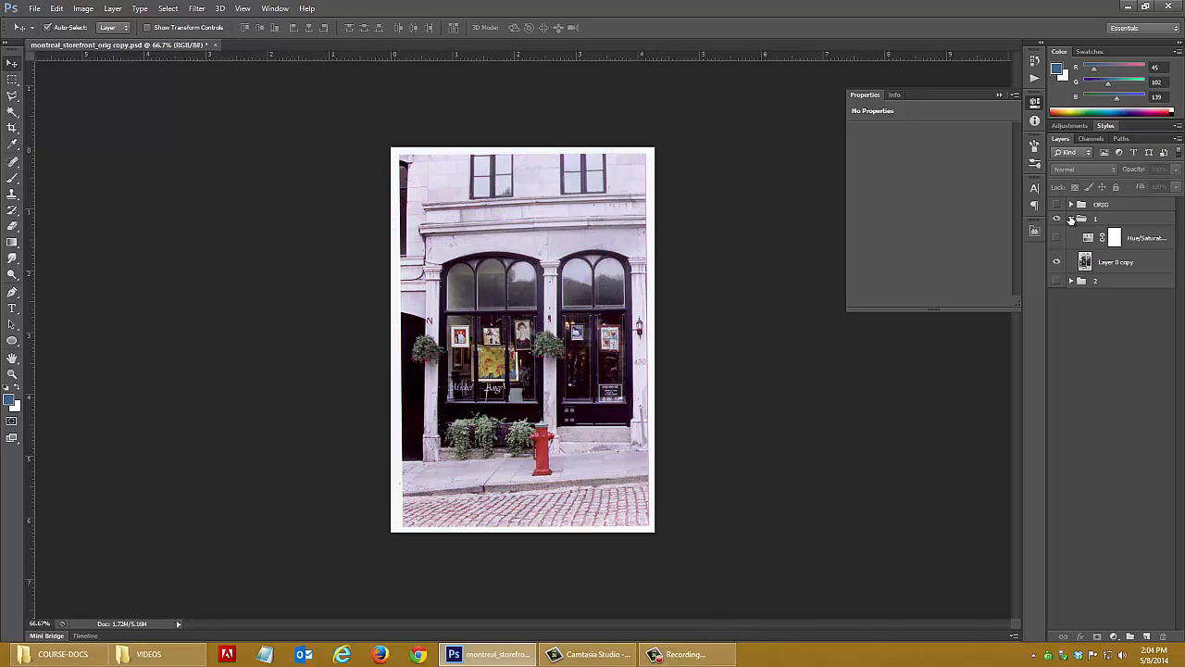
Add a new layer above Layer 0 copy and fill its whole area with the foreground color c918d9.
left_click(1072, 219)
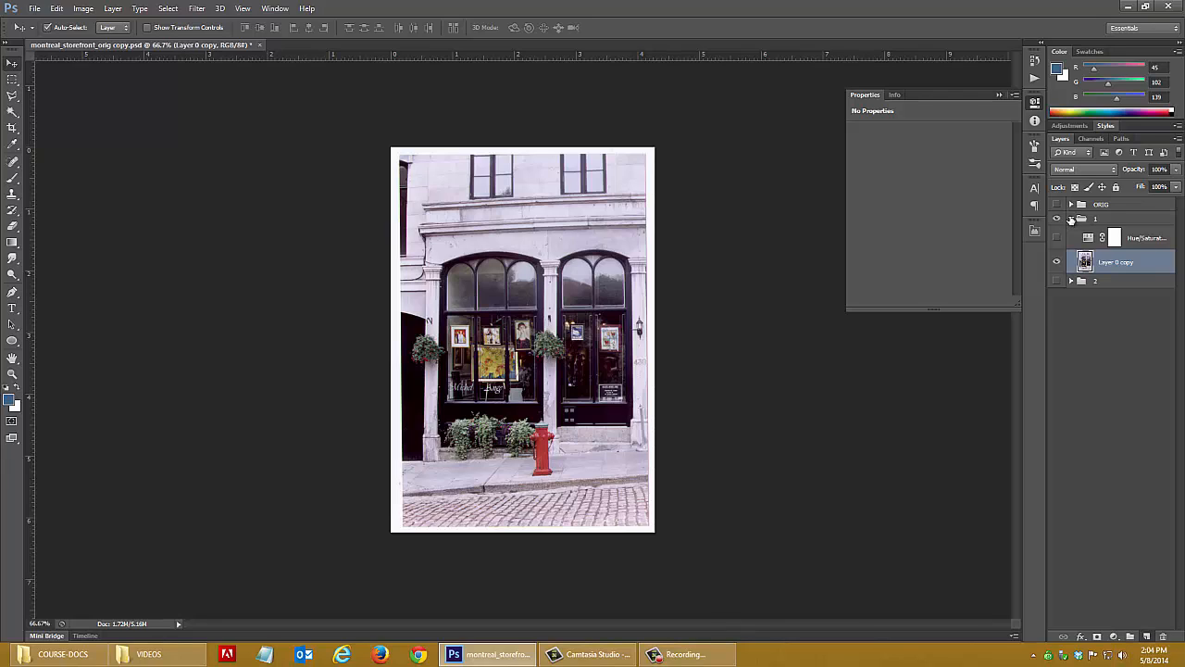
key("ctrl+shift+alt+n")
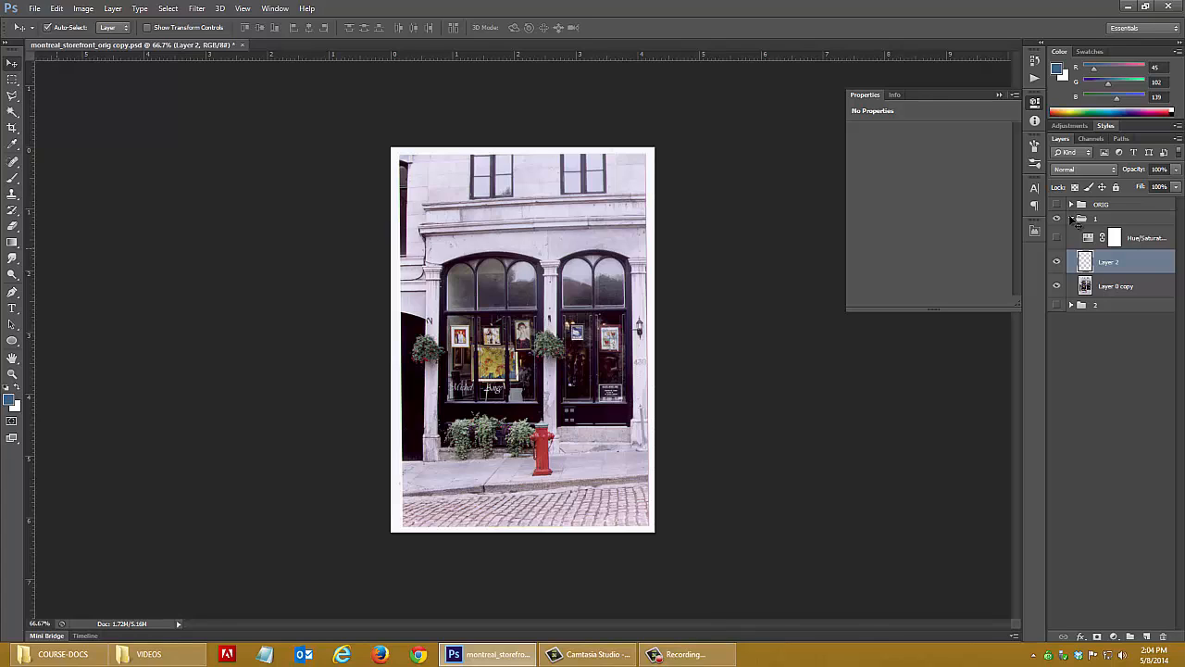
key("ctrl+a")
key("n")
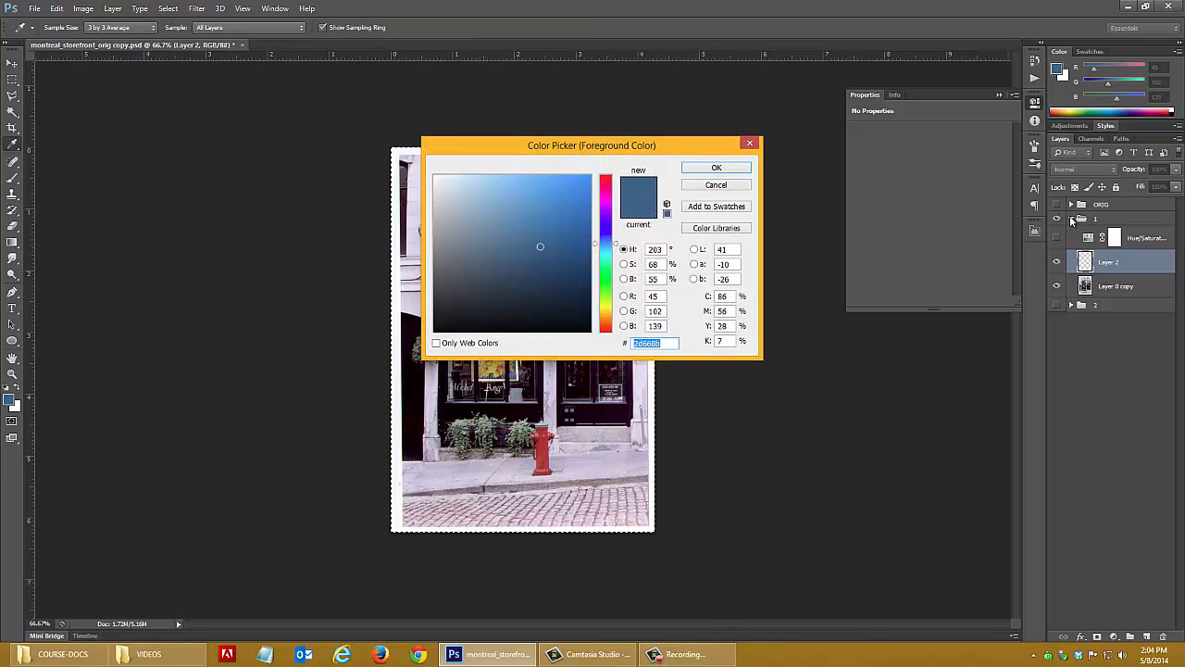
type("c918d9")
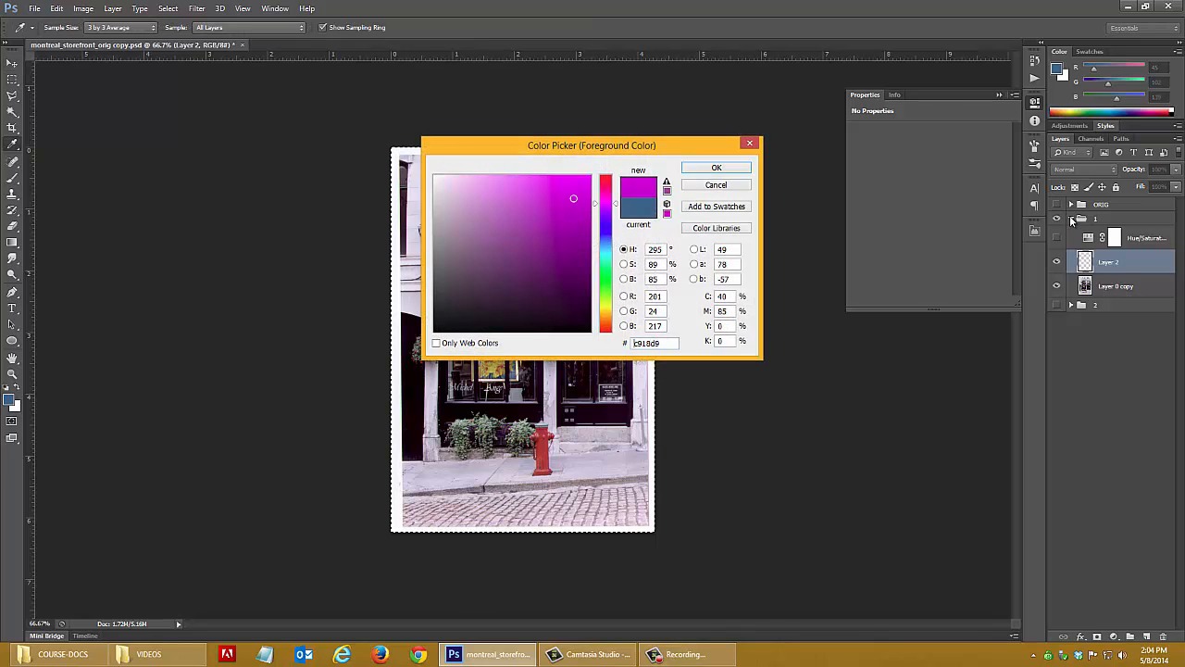
key("Return")
key("v")
key("alt+e")
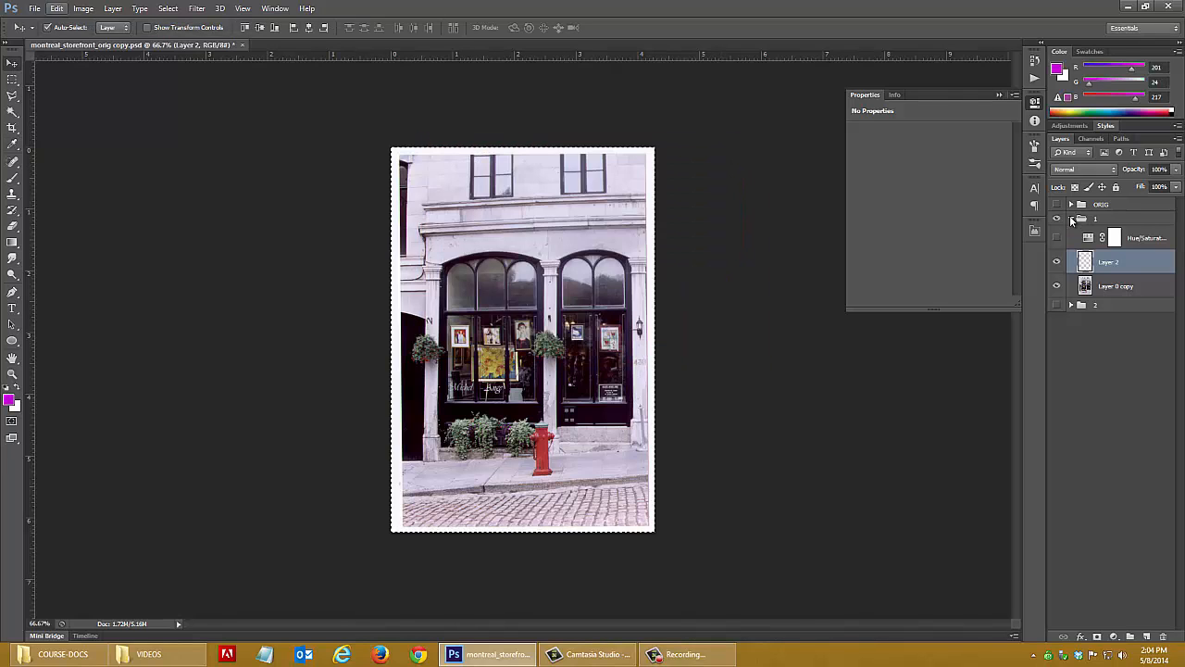
key("Return")
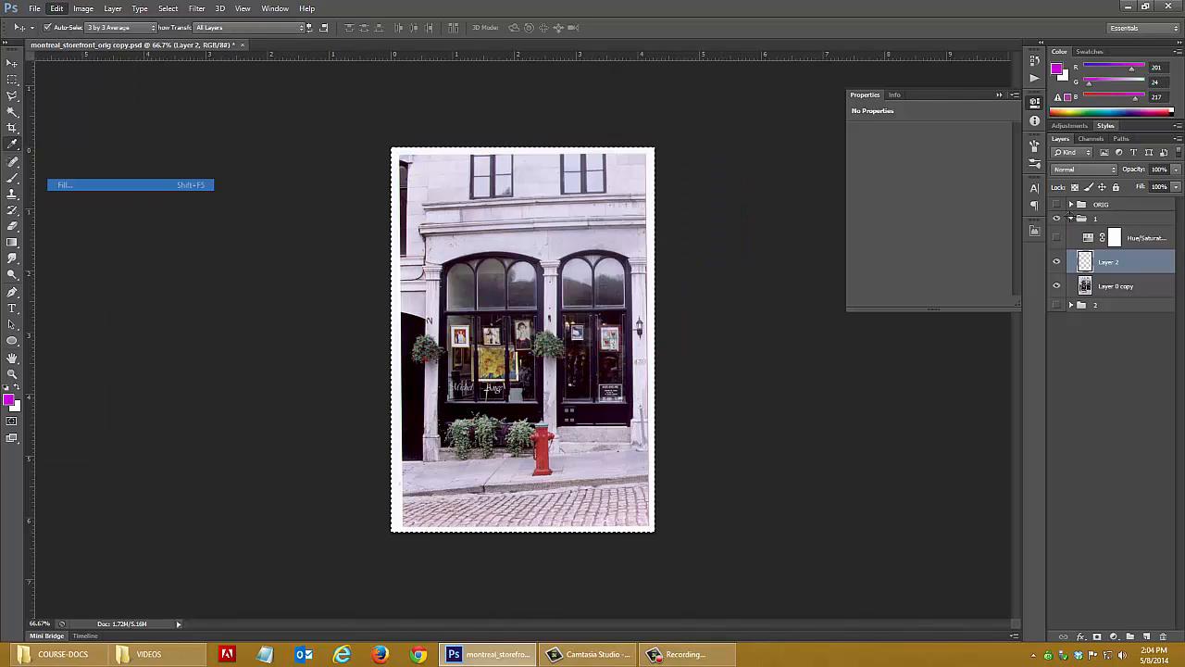
key("Return")
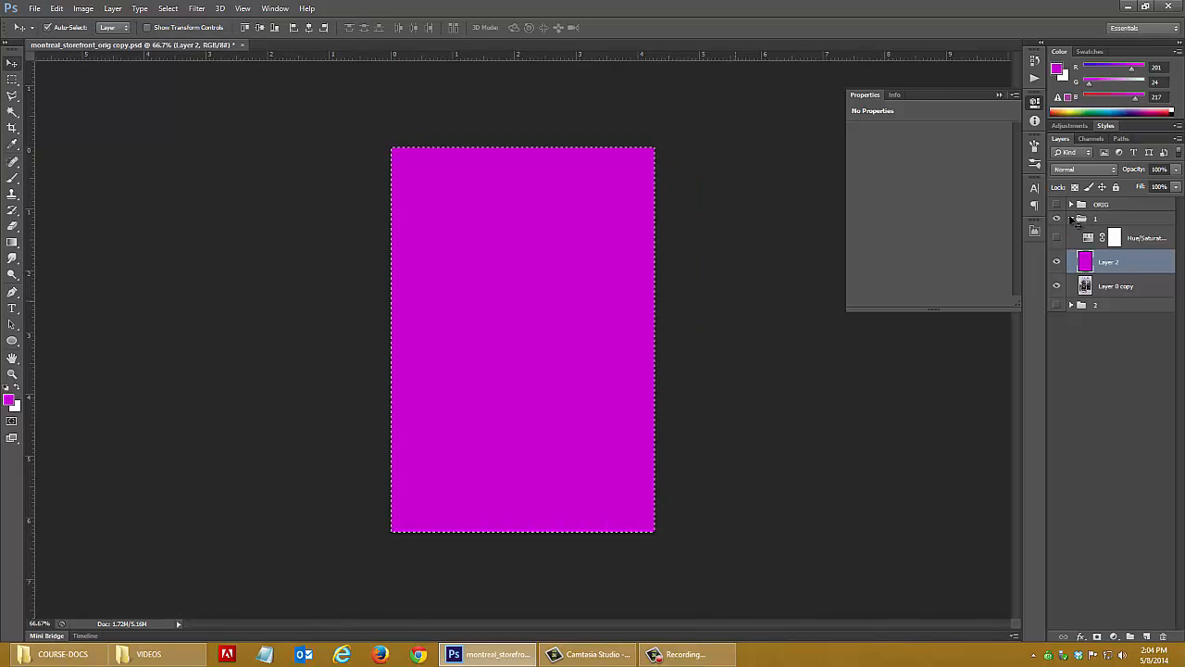
key("ctrl+d")
Set the blend mode of the magenta-filled layer to Overlay.
left_click(1083, 169)
key("o")
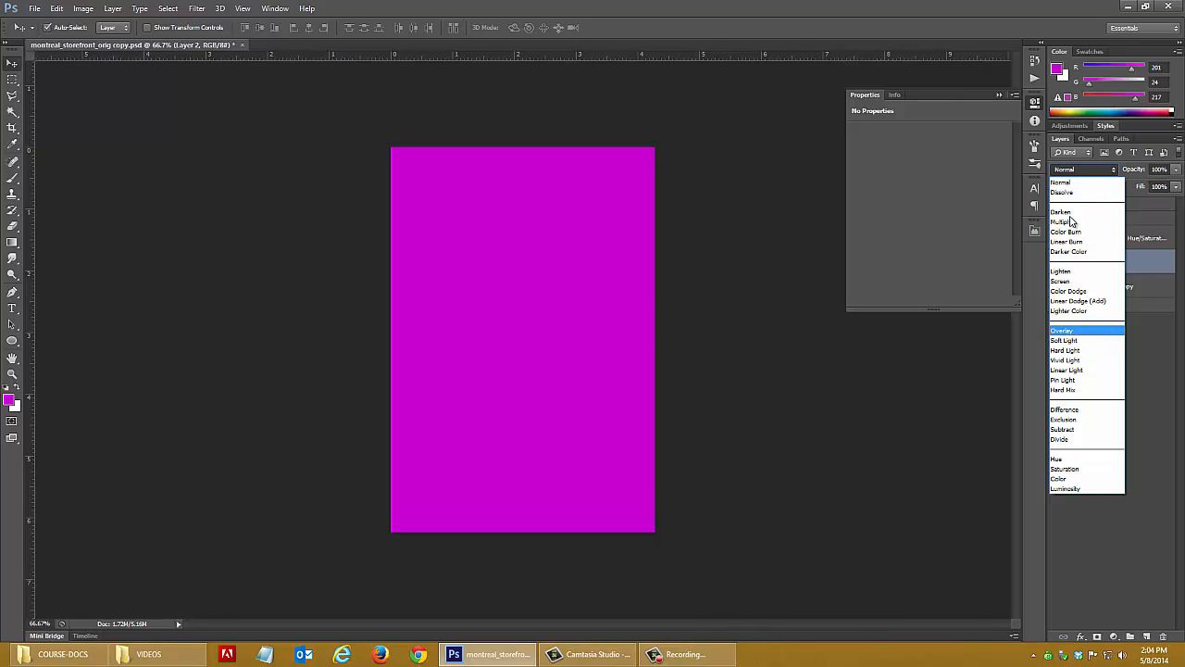
key("Return")
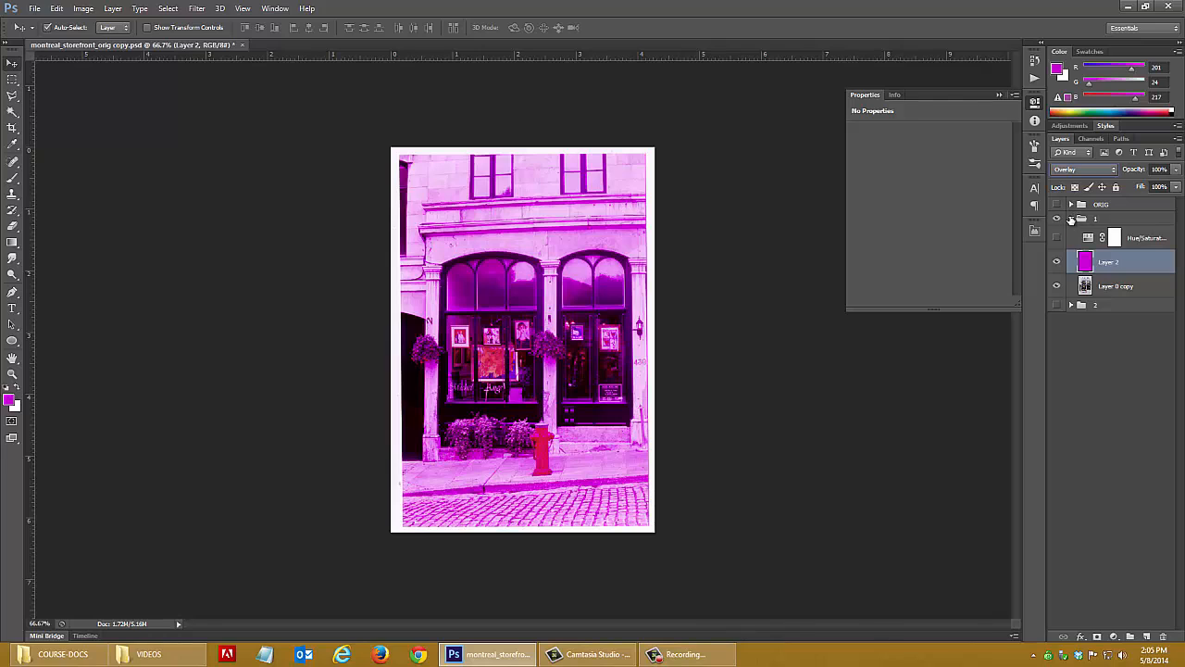
Compare the magenta overlay with the existing Hue/Saturation tint by toggling their visibility, leaving both hidden and Layer 0 copy selected.
key("ctrl+z")
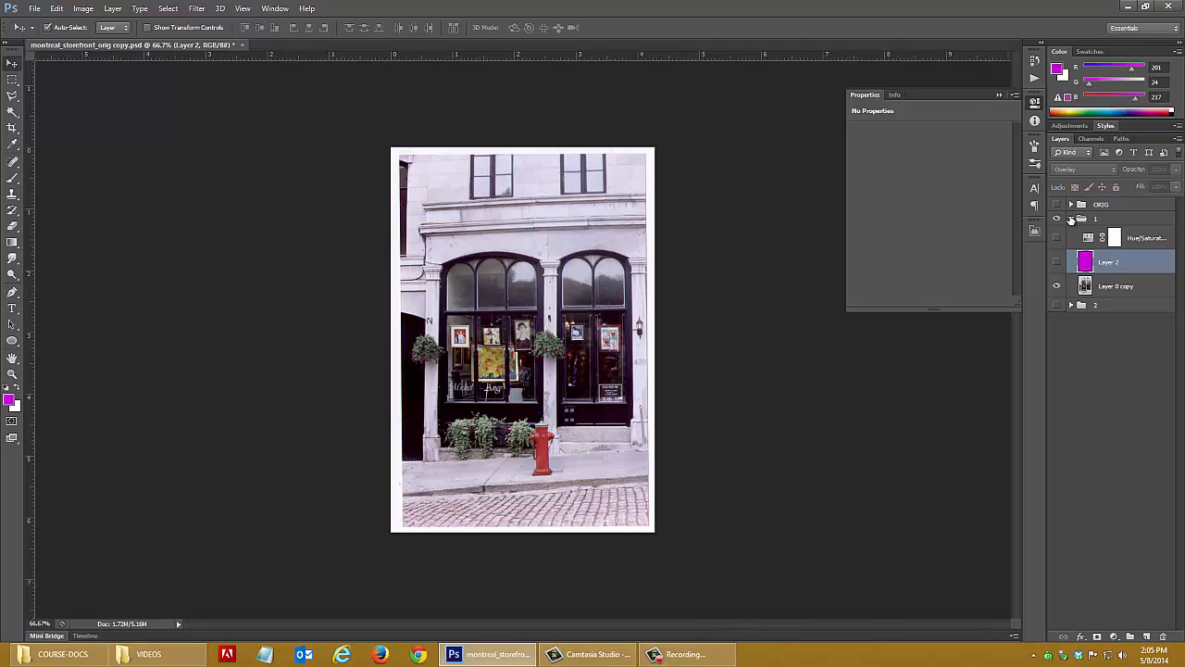
left_click(1057, 238)
left_click(1056, 238)
left_click(1057, 262)
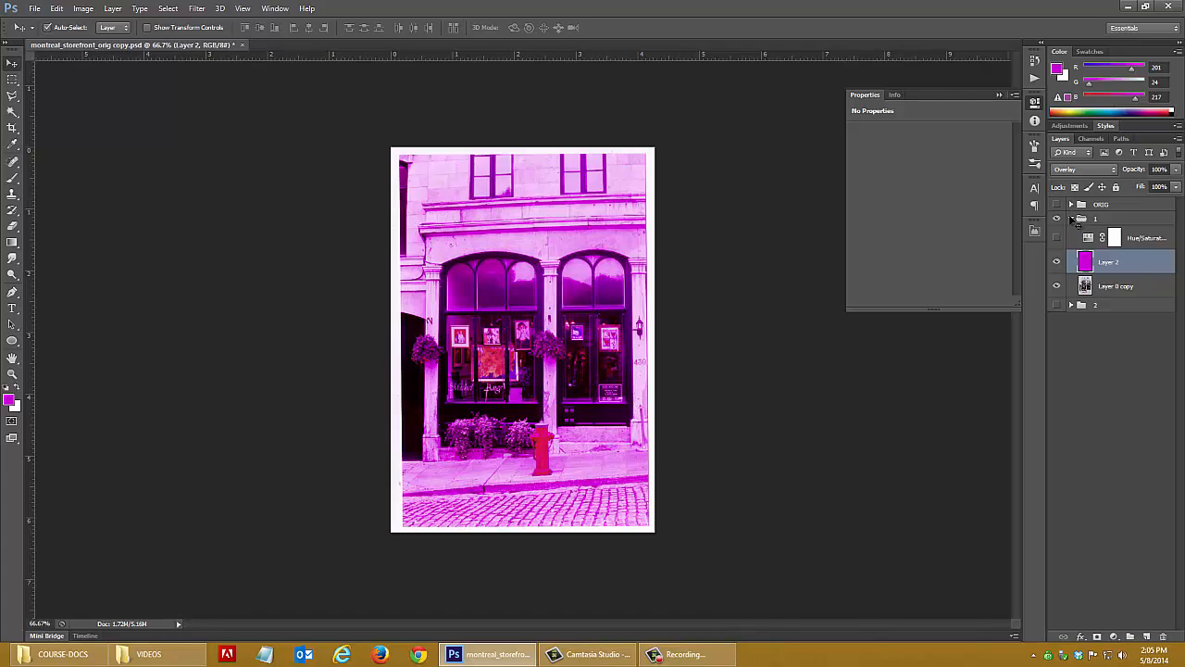
key("ctrl+plus")
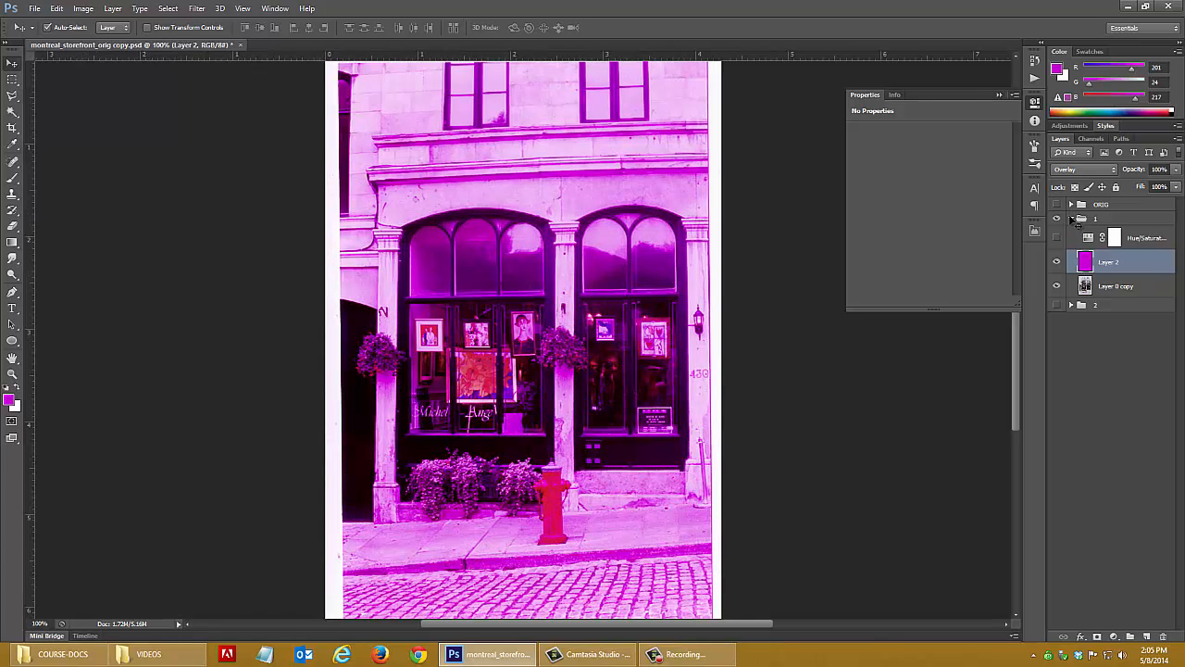
left_click(1057, 262)
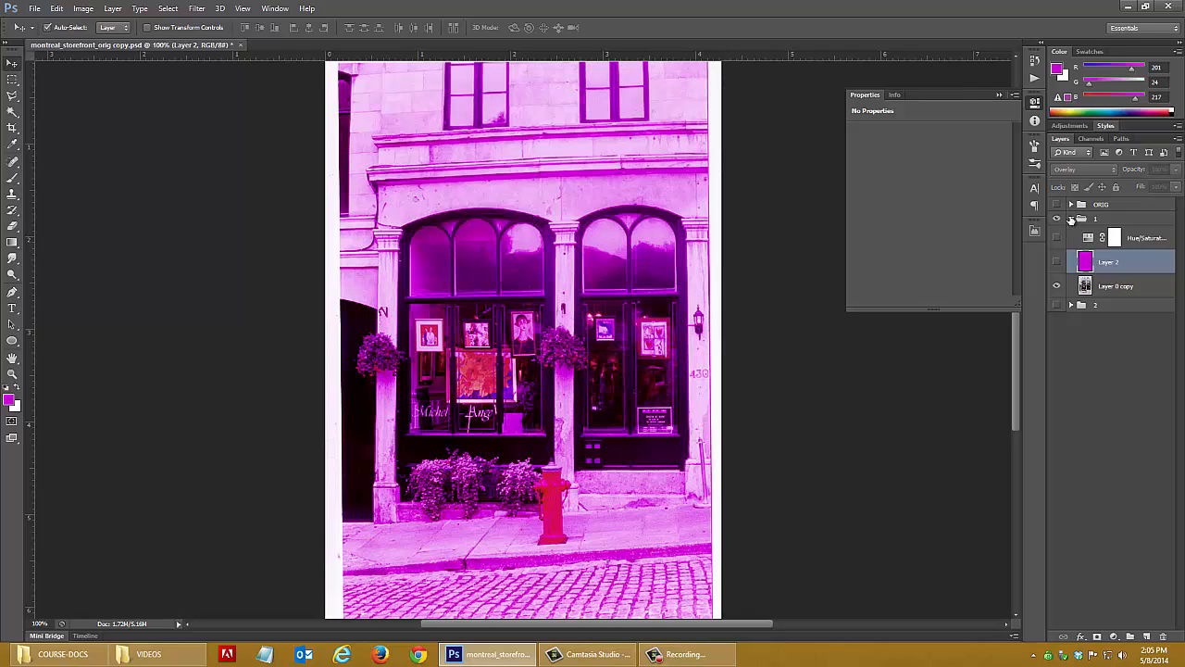
left_click(1116, 286)
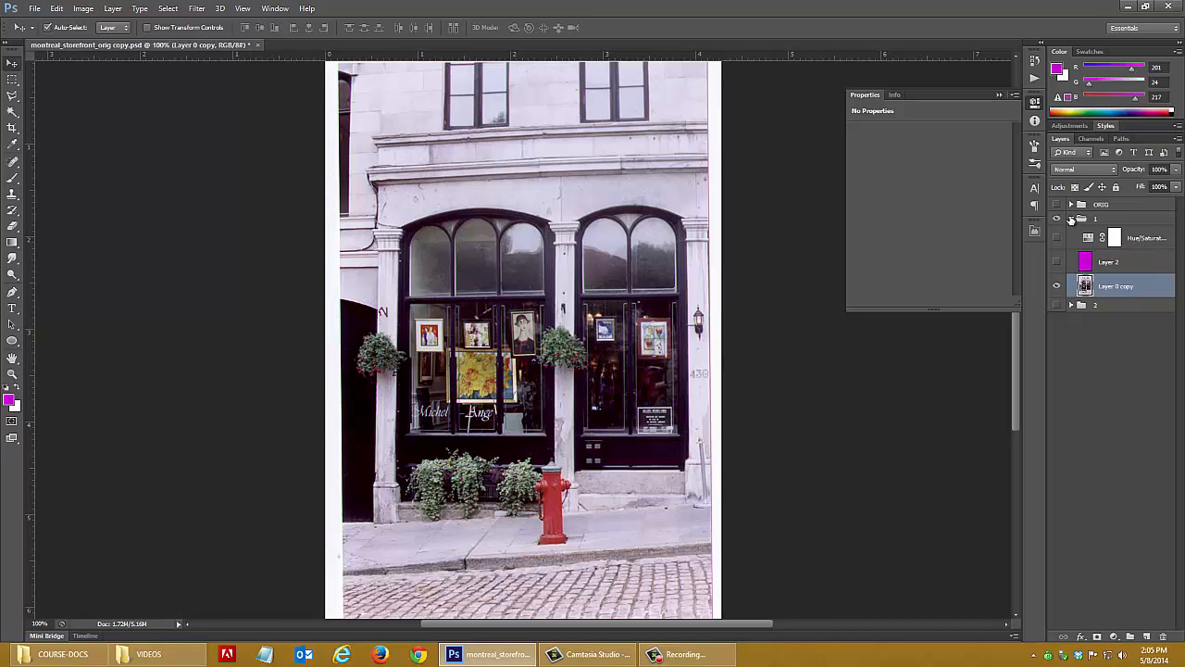
left_click(1057, 237)
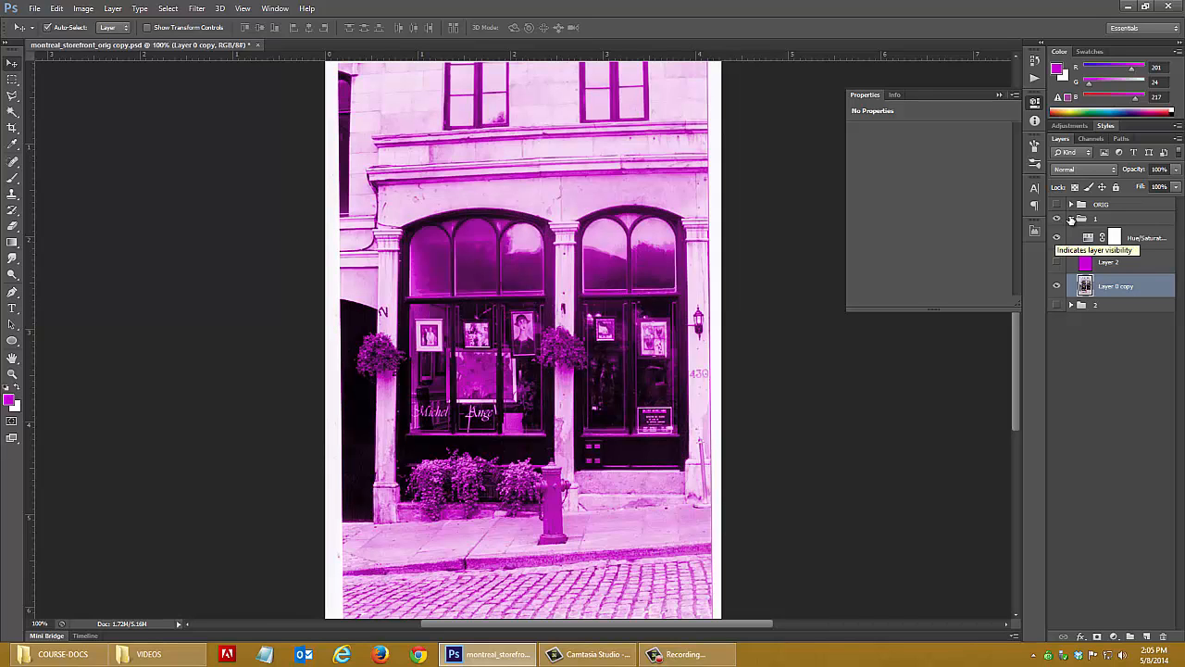
left_click(1056, 237)
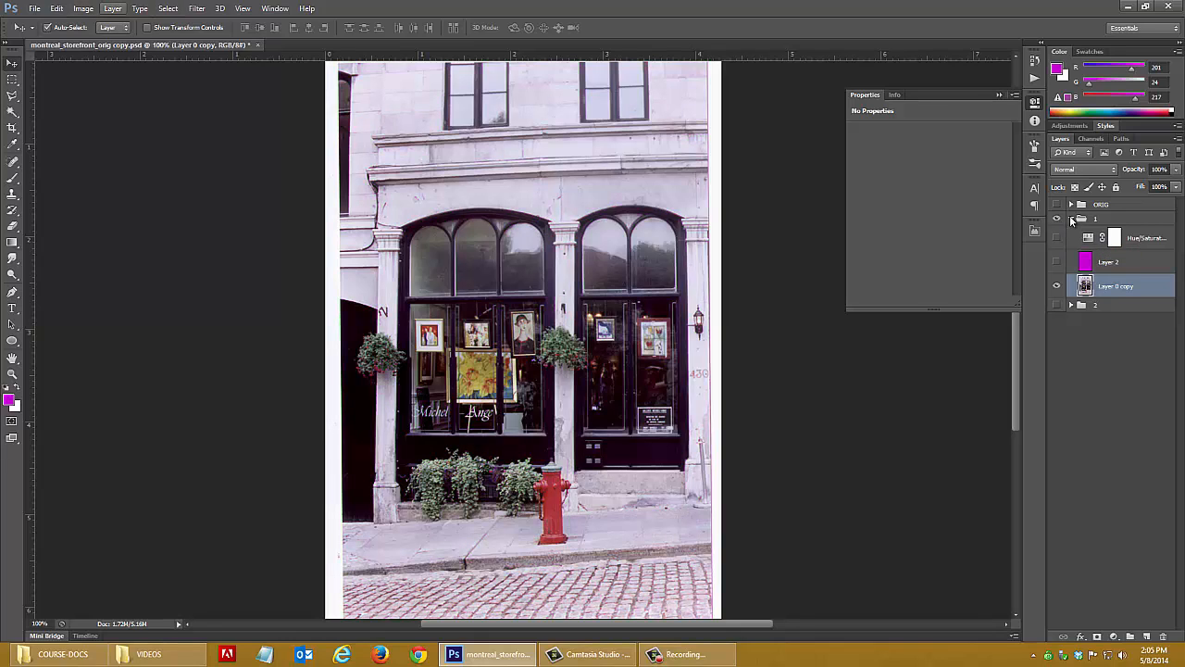
Add a Hue/Saturation adjustment layer above Layer 0 copy and colorize the photo with hue 161, saturation 36 and lightness -8.
left_click(112, 8)
mouse_move(149, 127)
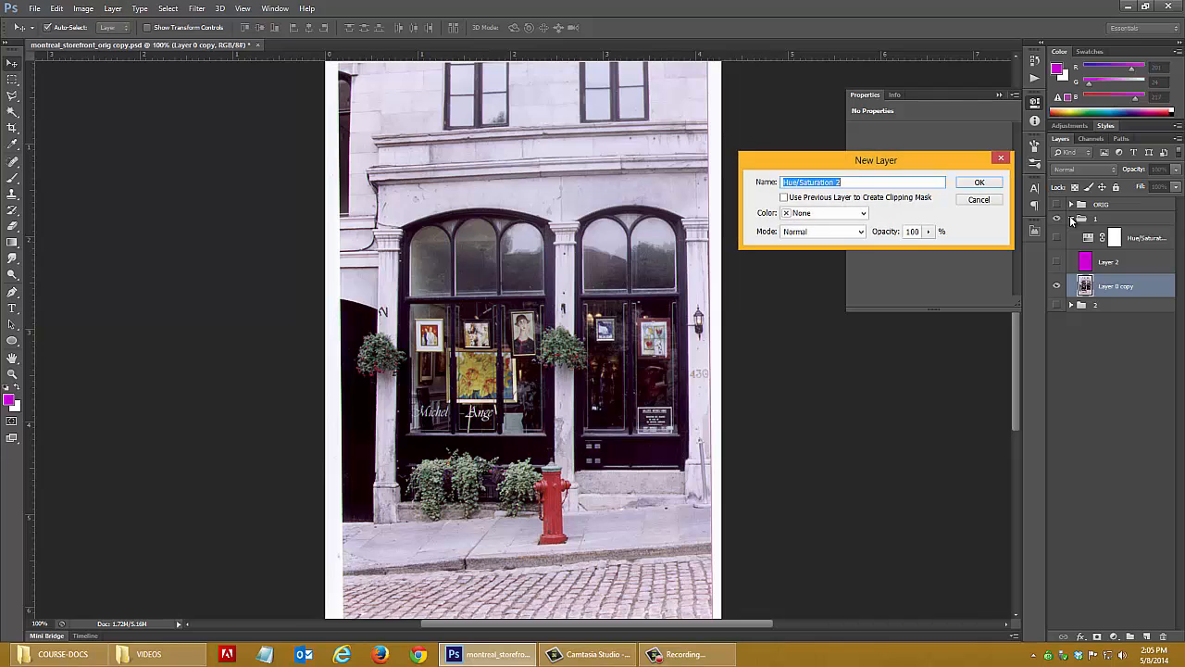
key("Return")
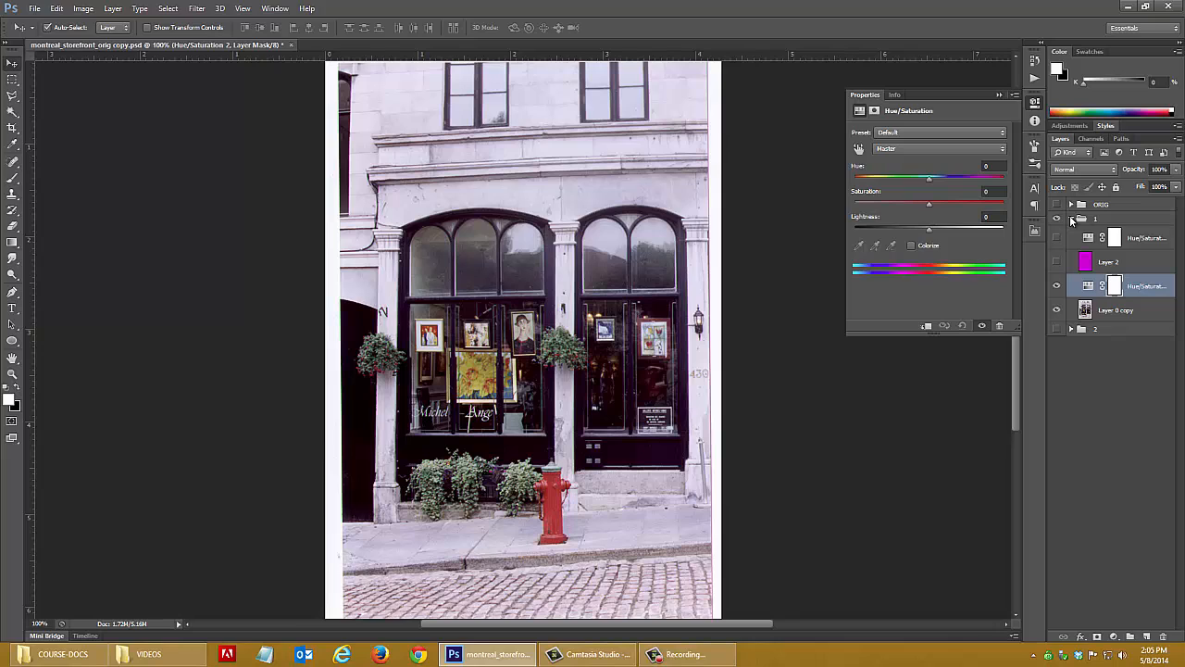
left_click(911, 246)
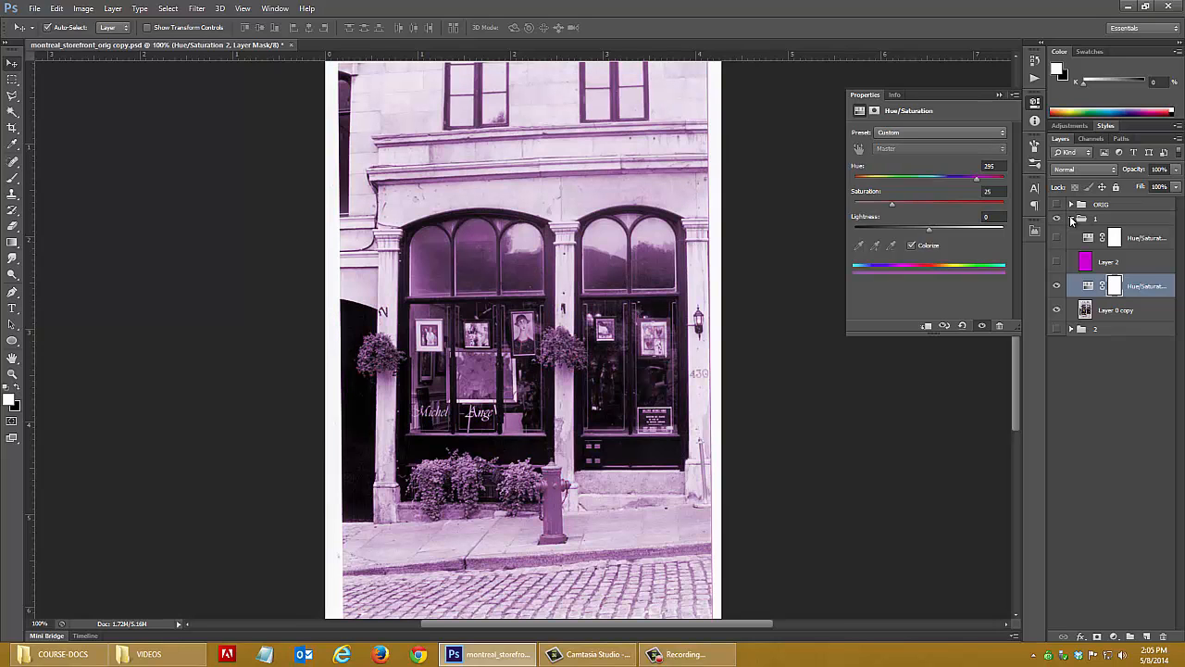
mouse_move(977, 178)
left_mouse_down()
mouse_move(921, 179)
mouse_move(957, 203)
mouse_move(907, 203)
mouse_move(965, 229)
mouse_move(923, 228)
left_mouse_up()
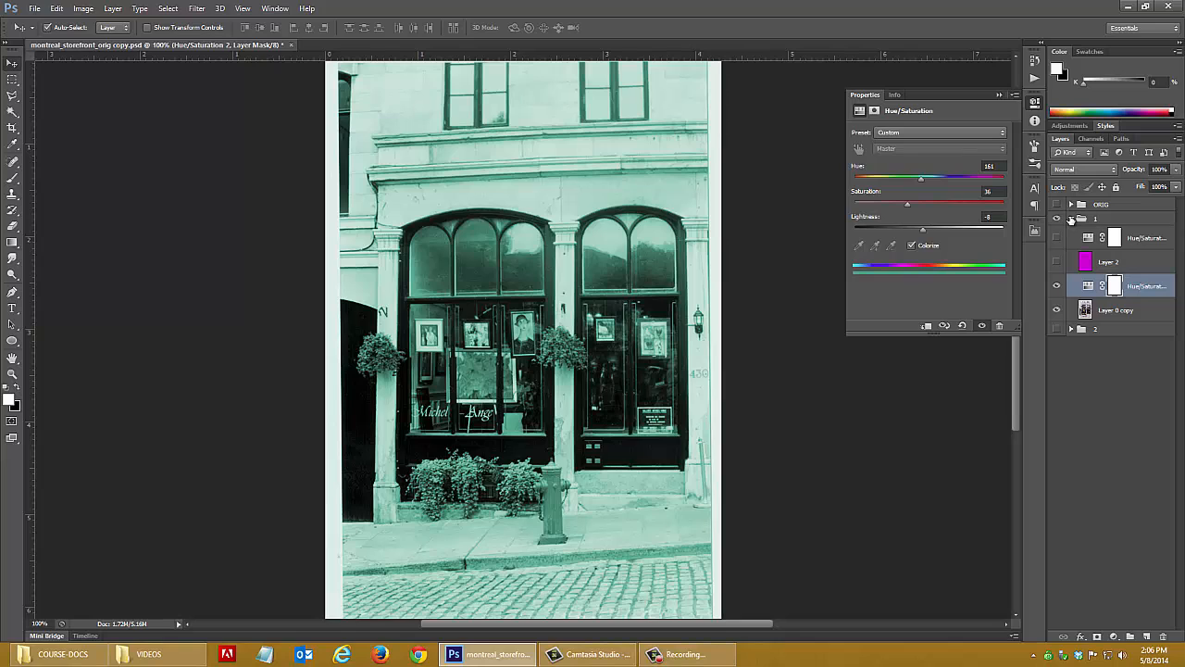
Show the upper Hue/Saturation layer in group 1, collapse the group, and compare groups 1 and 2, leaving only group 2 visible.
left_click(1057, 237)
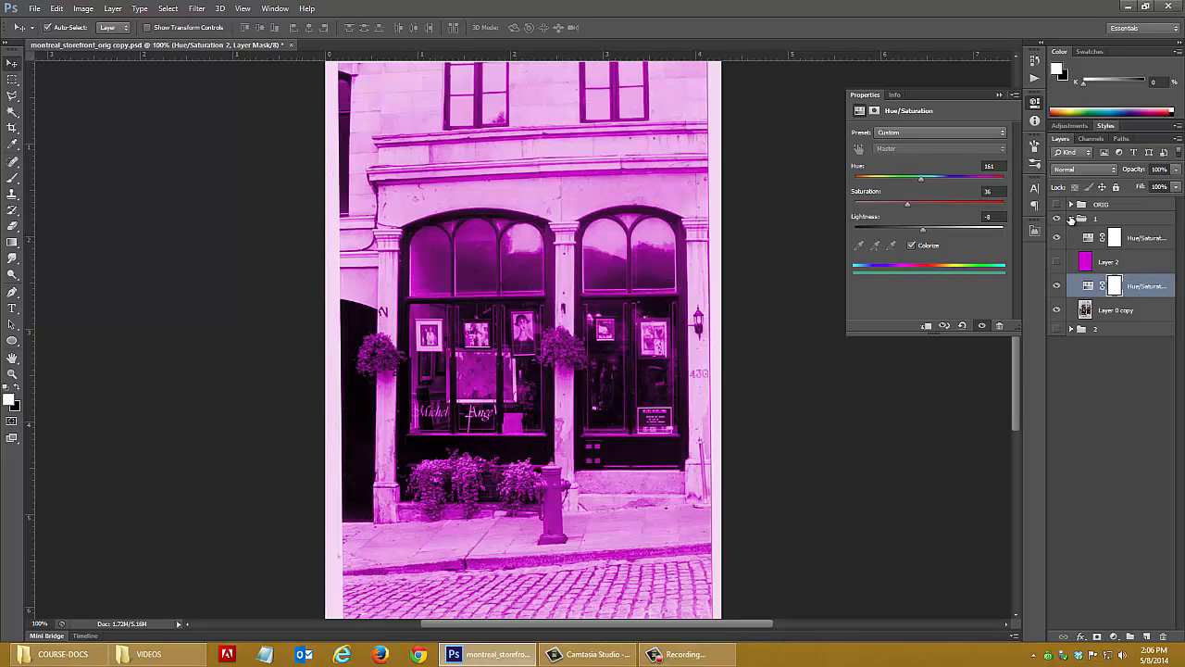
left_click(1071, 220)
left_click(1057, 233)
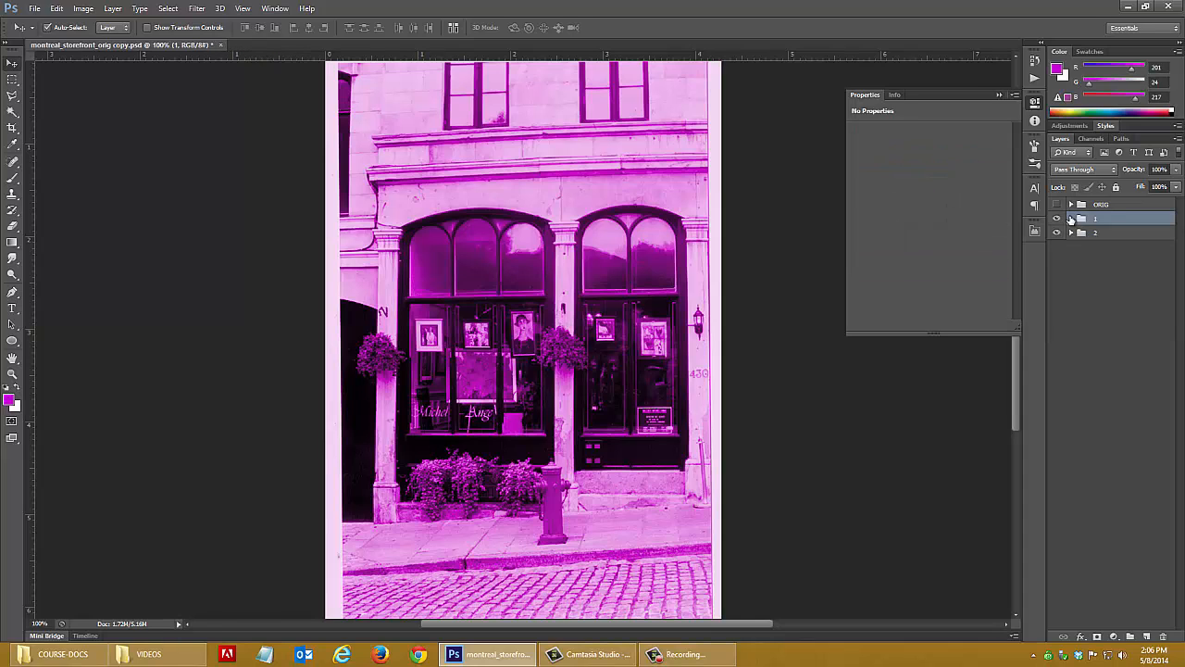
left_click(1056, 218)
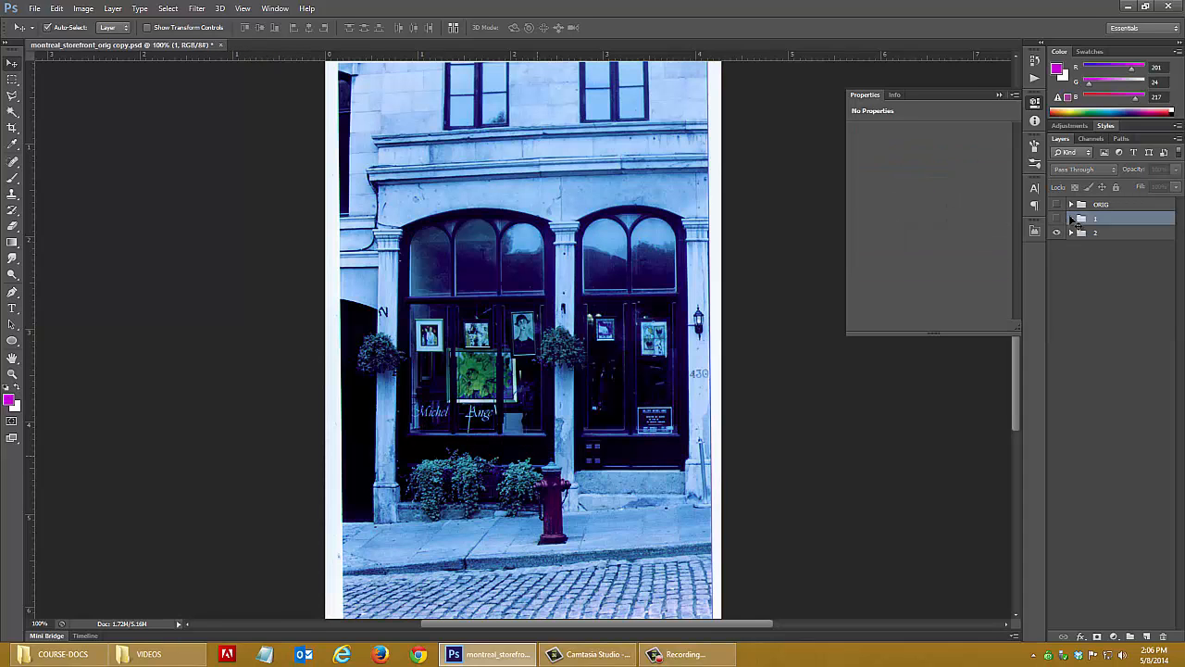
Show the ORIG group, hide group 2, and expand ORIG to reach Layer 0.
key("ctrl+minus")
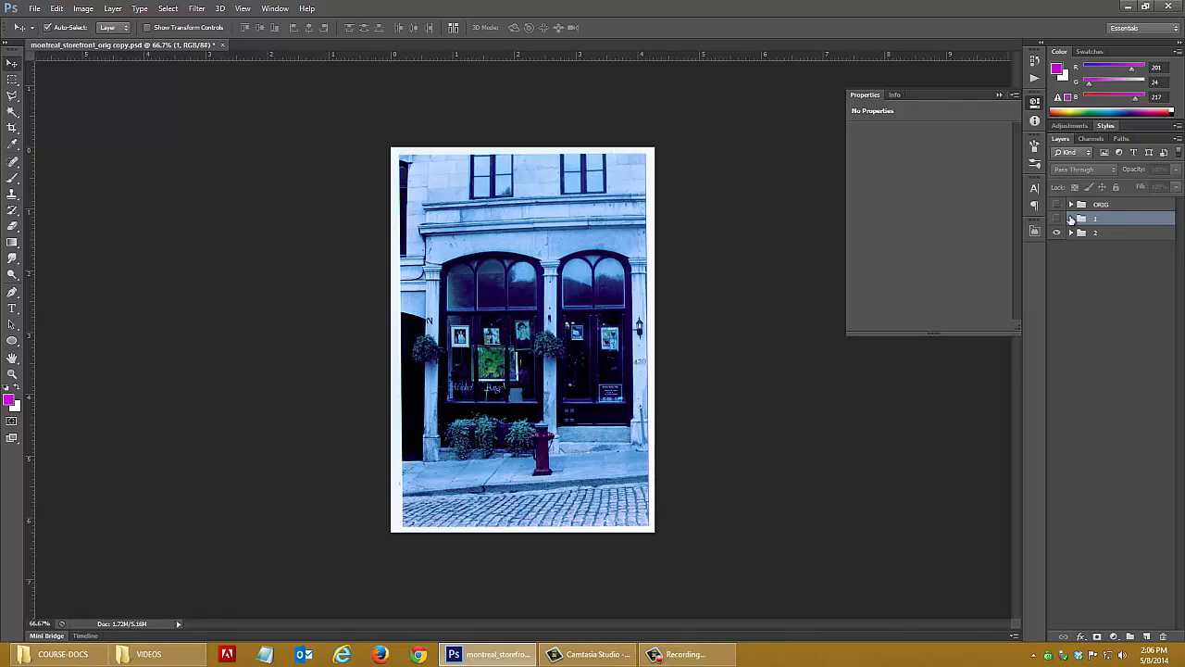
left_click(1057, 205)
left_click(1057, 232)
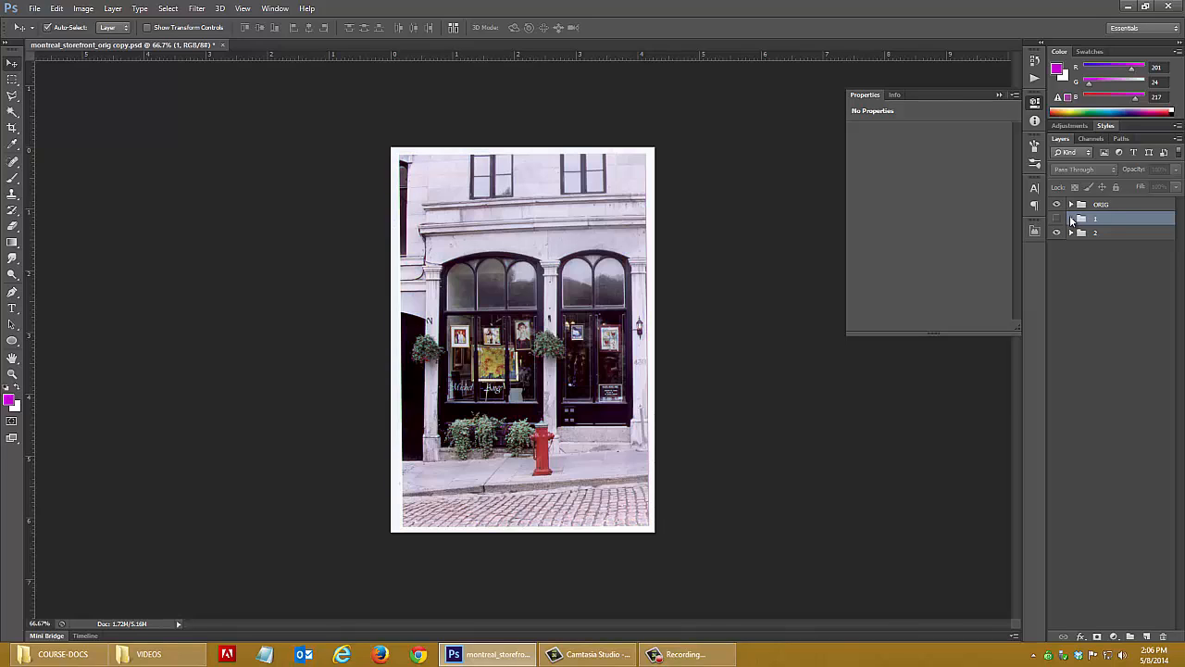
left_click(1071, 205)
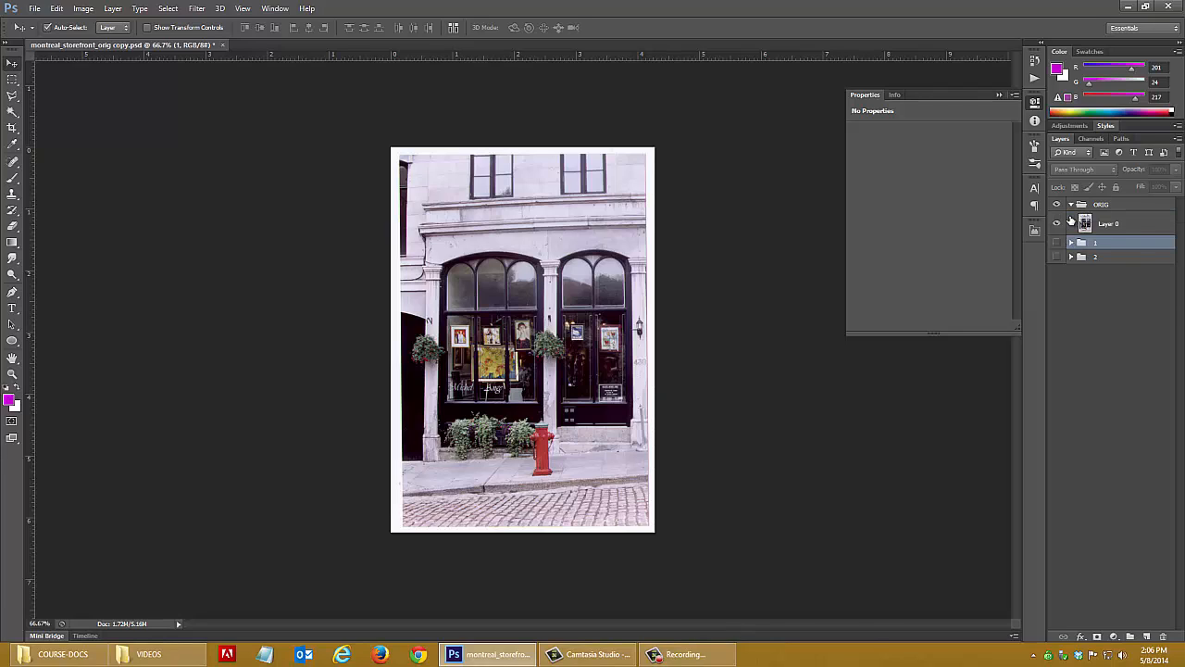
left_click(1071, 222)
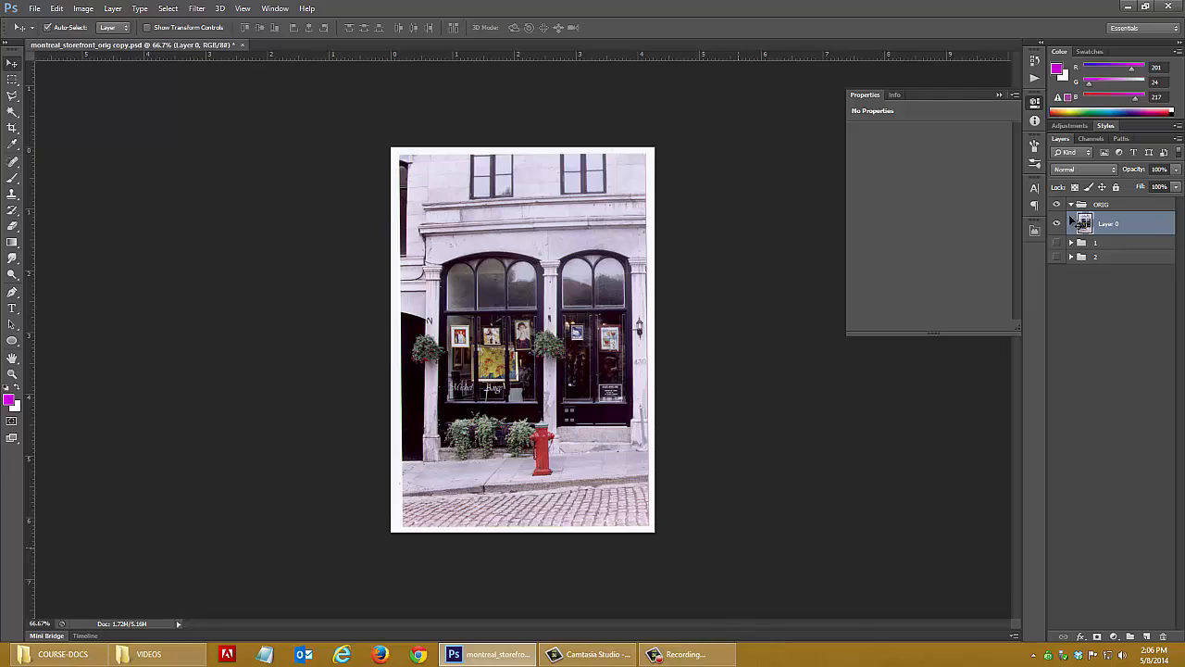
left_click(1071, 223, "ctrl")
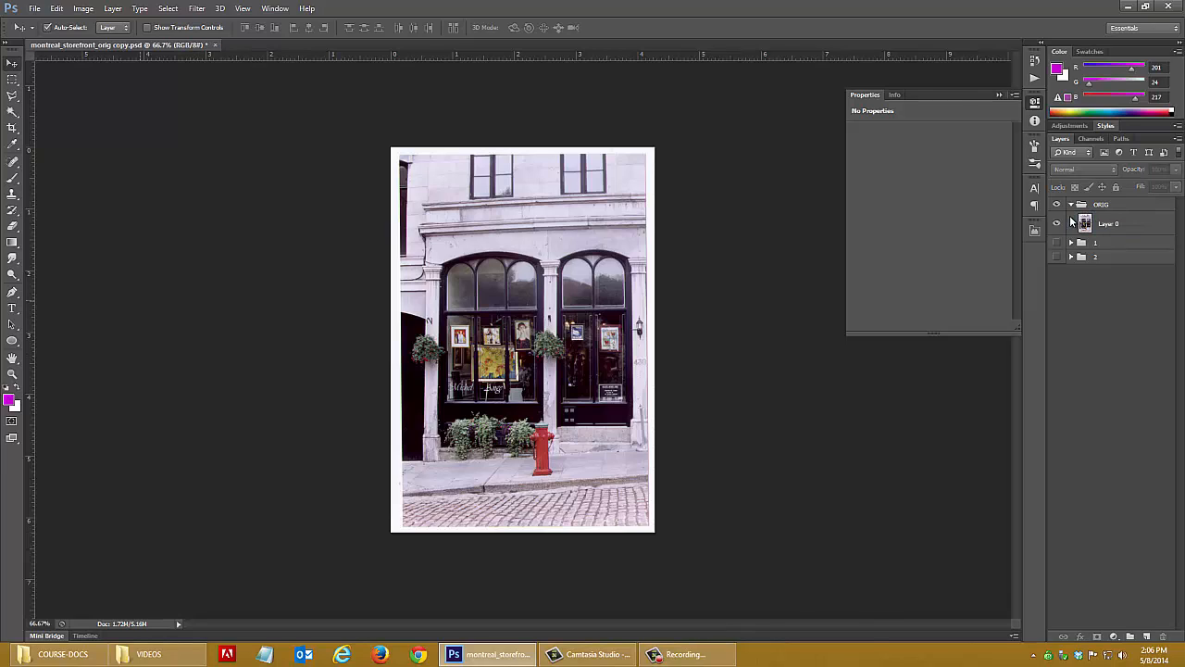
Widen the canvas to 7 inches, anchored at its middle right so the added space falls left of the photo.
left_click(83, 8)
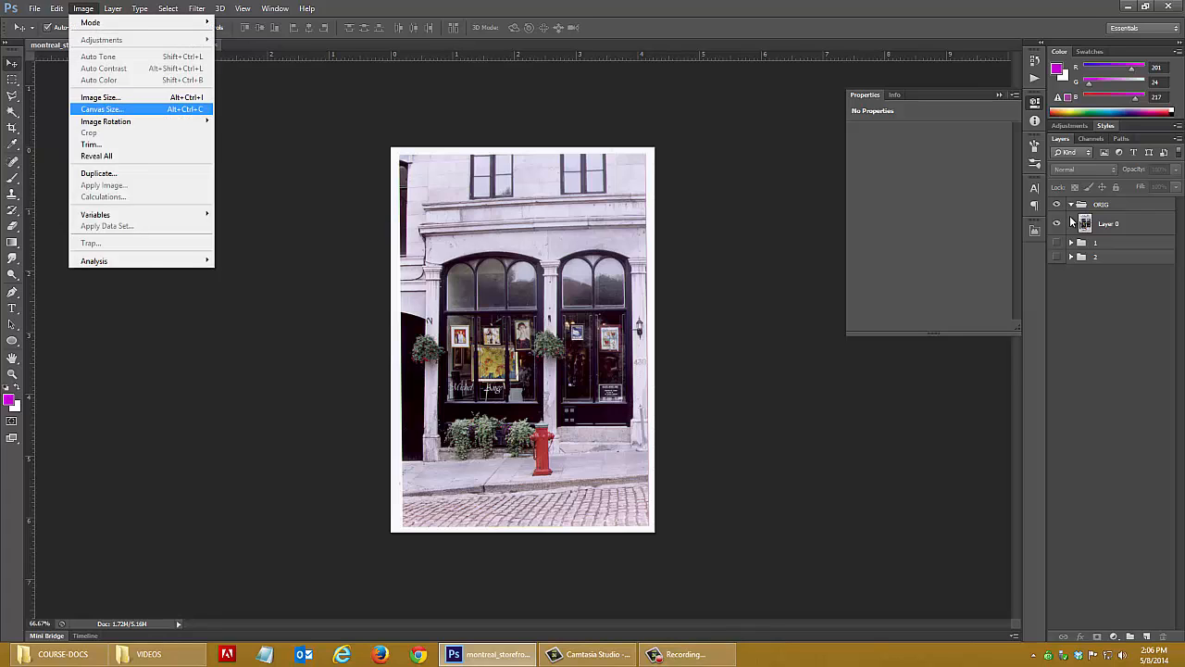
left_click(102, 109)
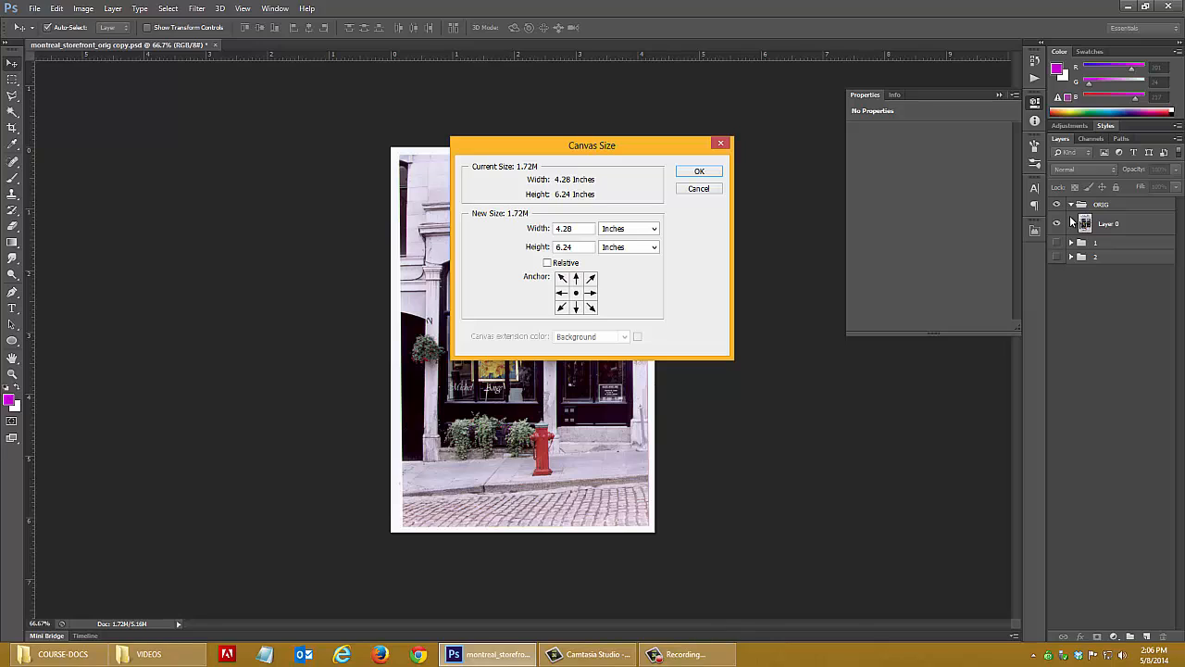
left_click(590, 293)
double_click(563, 229)
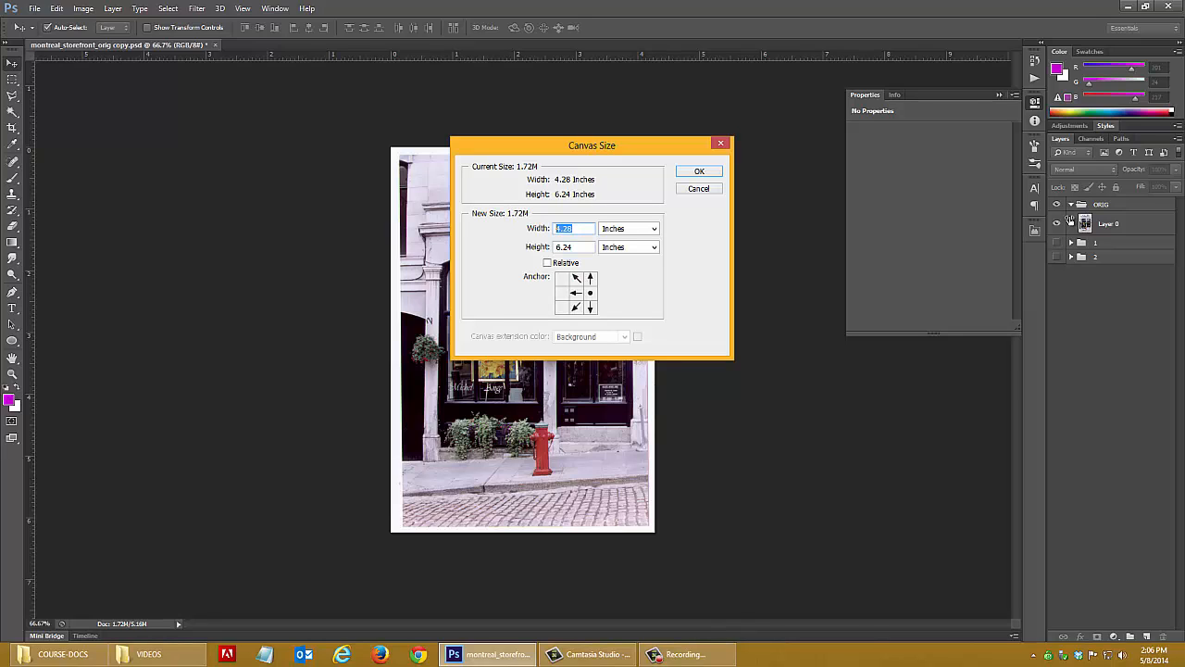
type("7")
key("Return")
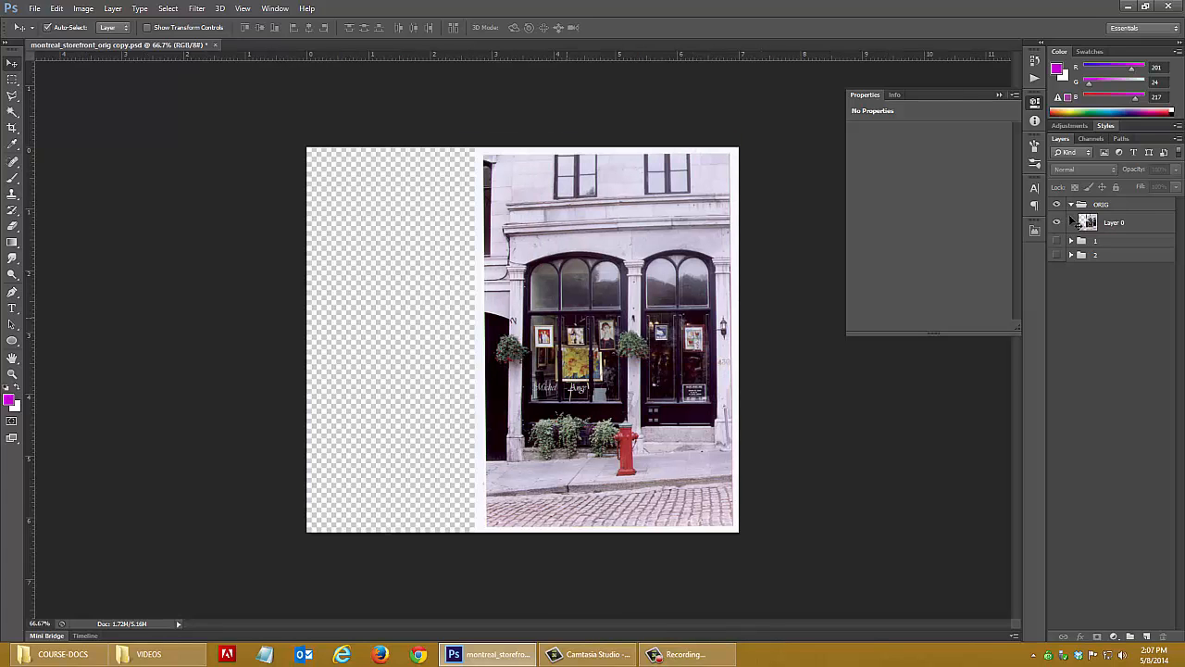
Delete the white border strip along the left edge of Layer 0 using a rectangular selection, then deselect.
left_click(1076, 222)
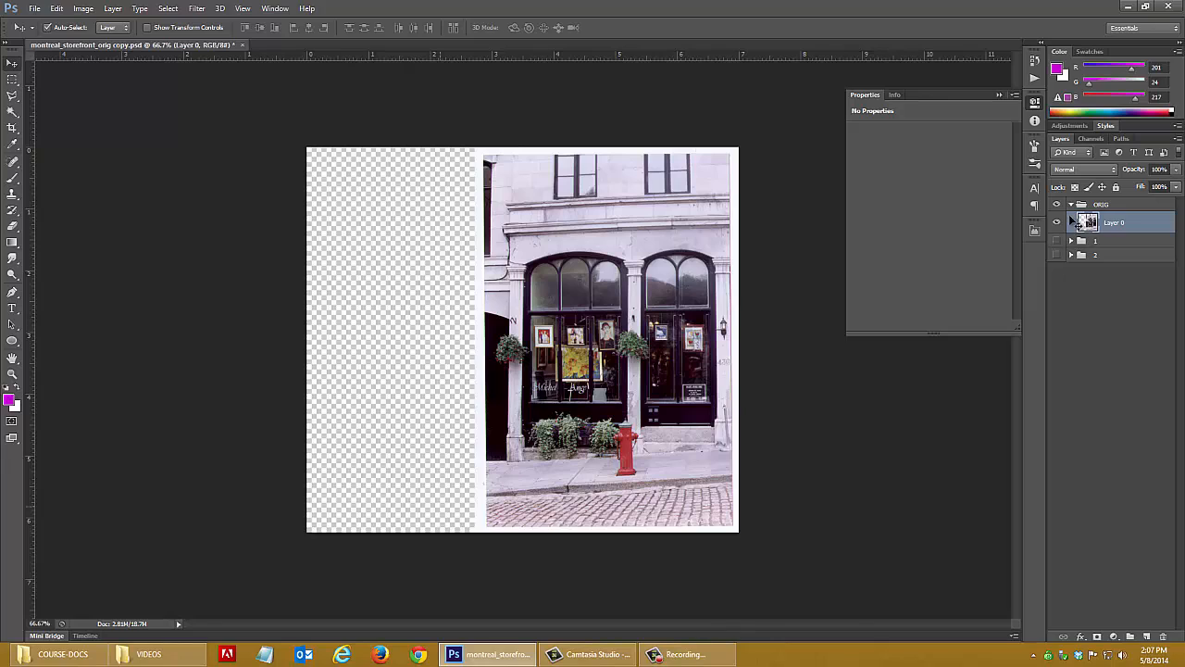
key("m")
left_click(12, 79)
left_click(85, 78)
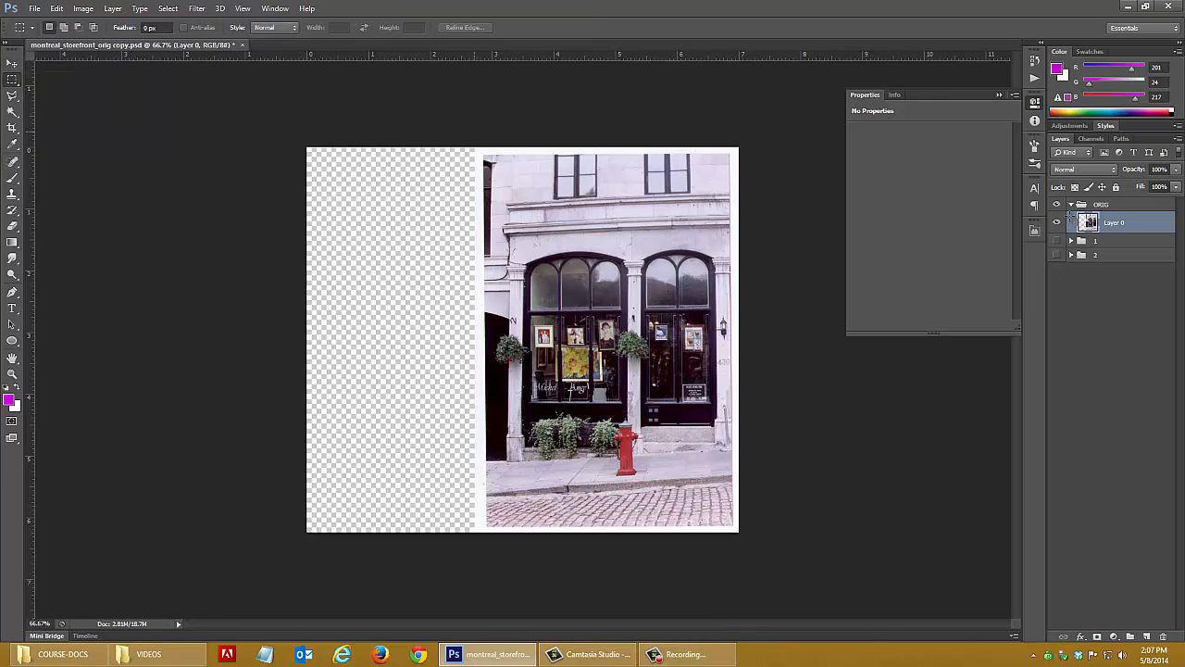
left_click_drag(450, 141, 487, 534)
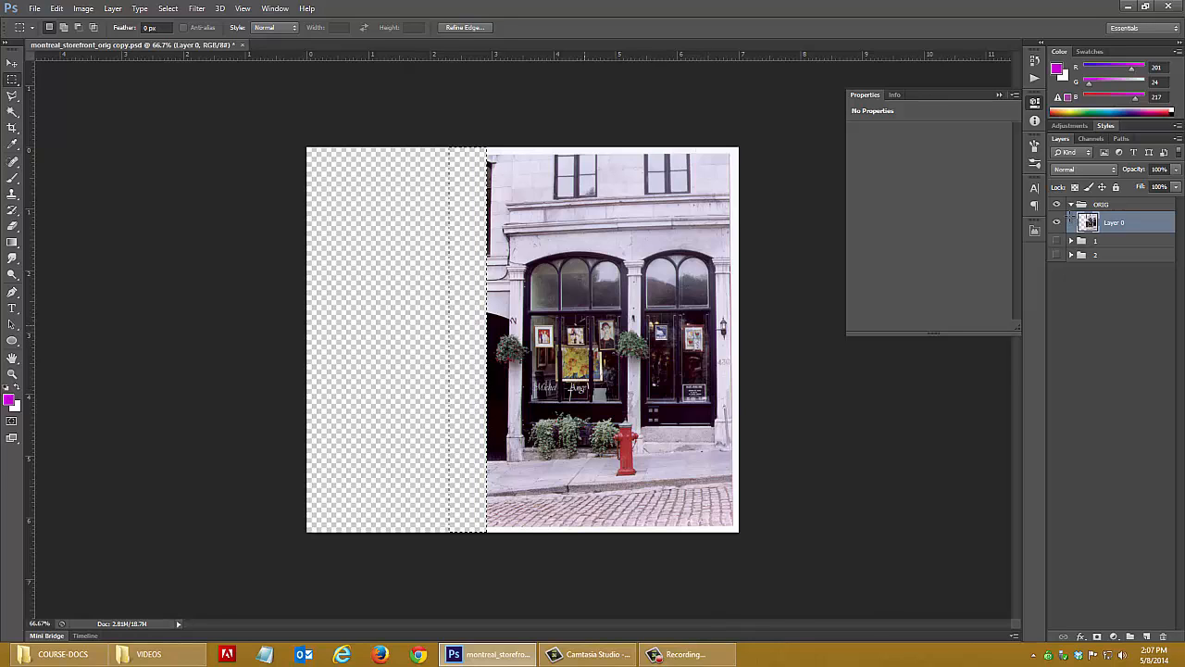
key("ctrl+d")
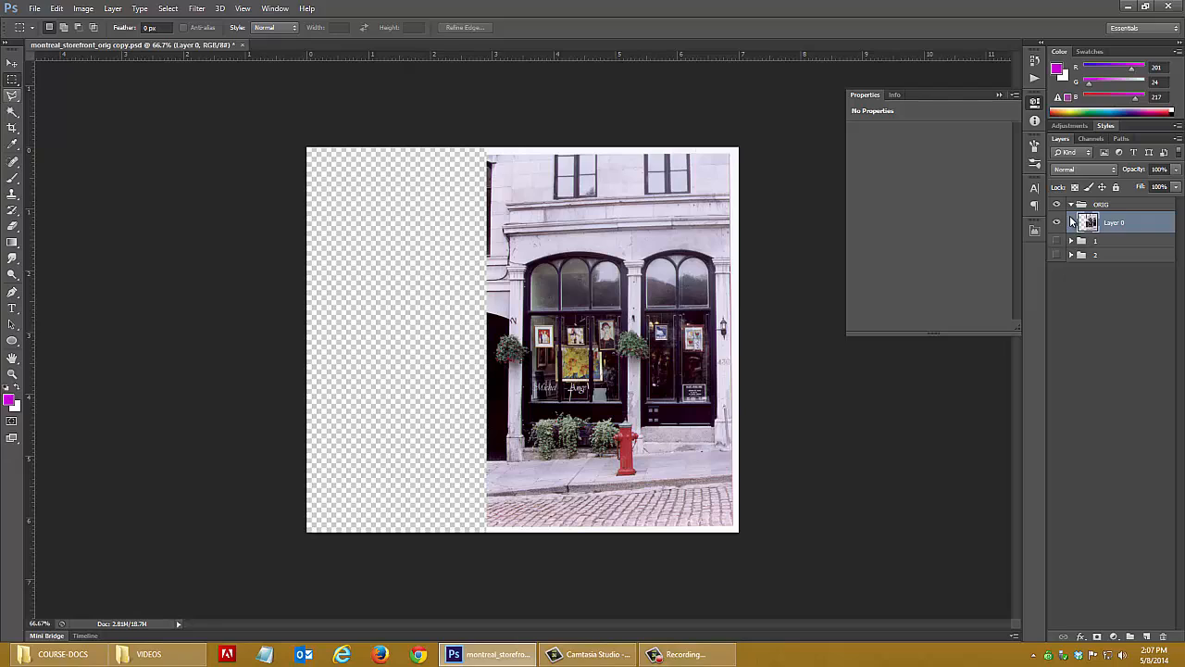
Lasso the cobblestone street in Layer 0, copy it to a new layer, and move the copy left to extend the street.
left_click(13, 97)
left_click(80, 95)
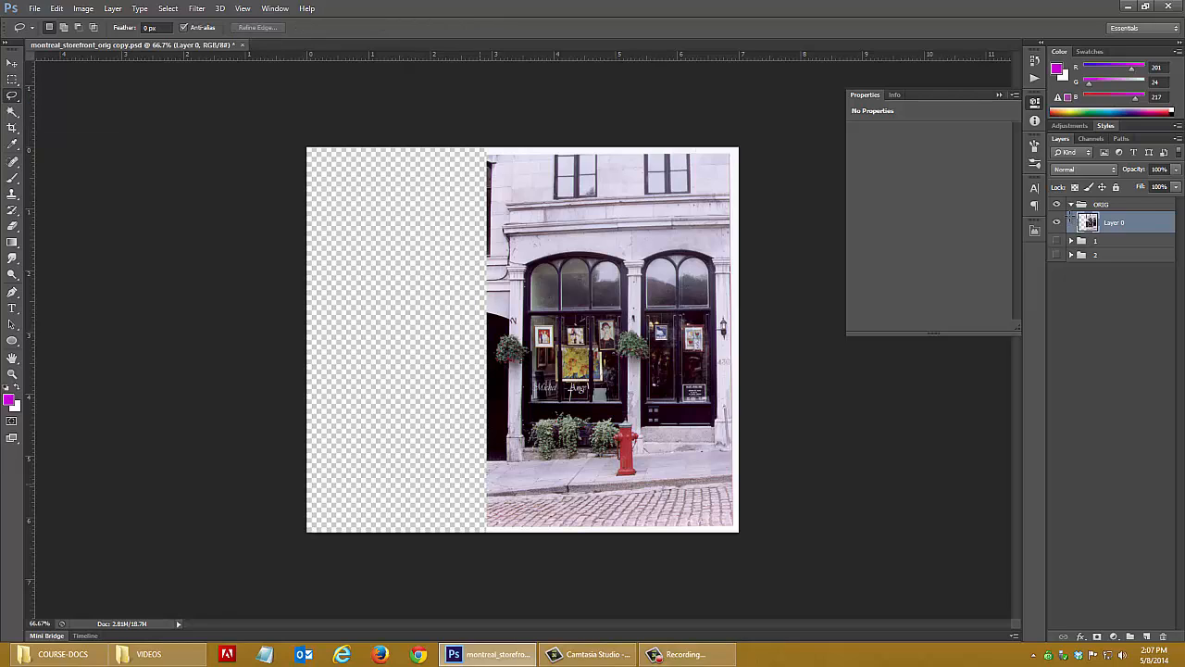
mouse_move(491, 493)
left_mouse_down()
mouse_move(715, 487)
mouse_move(739, 519)
mouse_move(481, 528)
mouse_move(483, 500)
left_mouse_up()
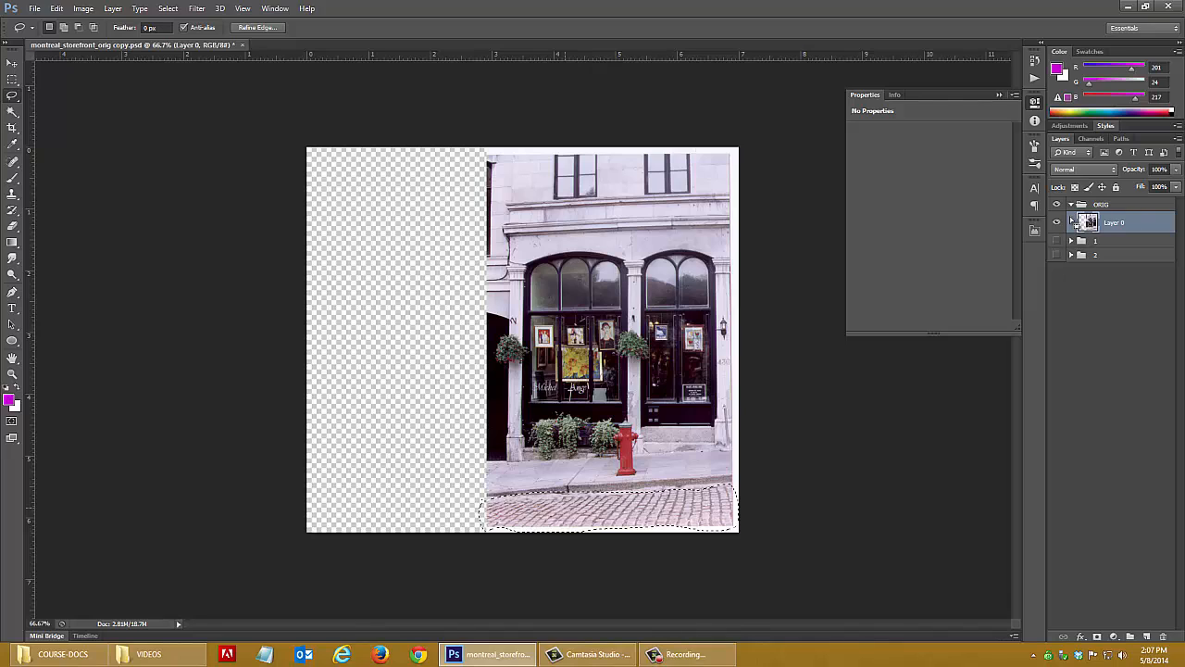
key("v")
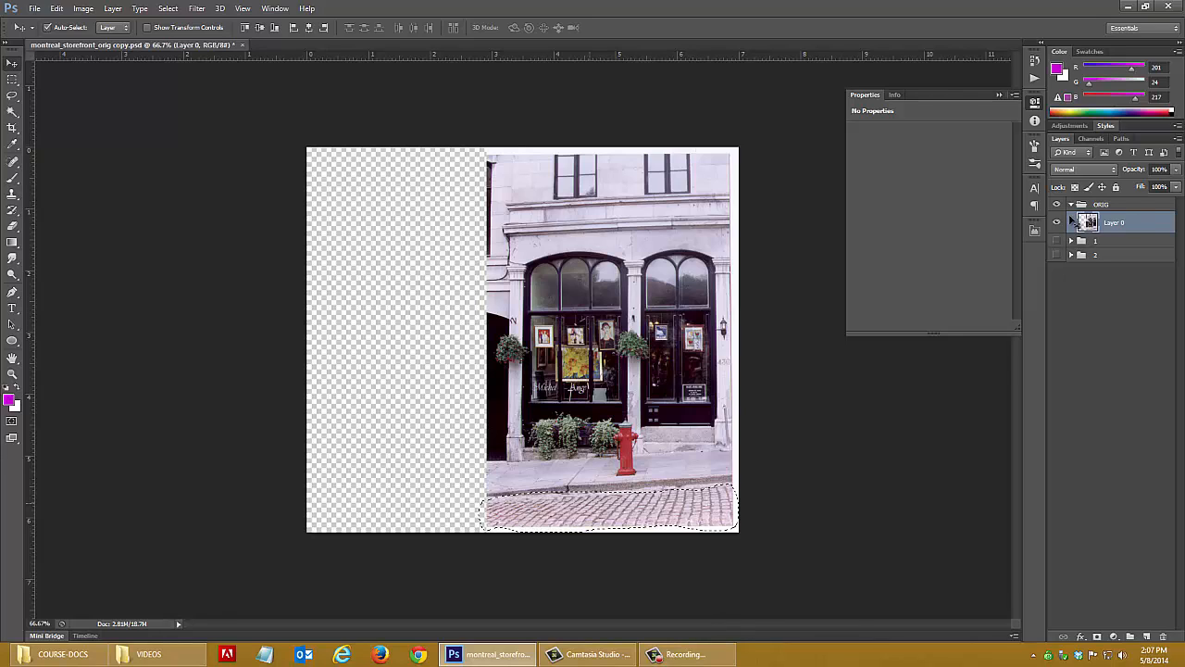
key("ctrl+j")
left_click_drag(600, 470, 340, 484)
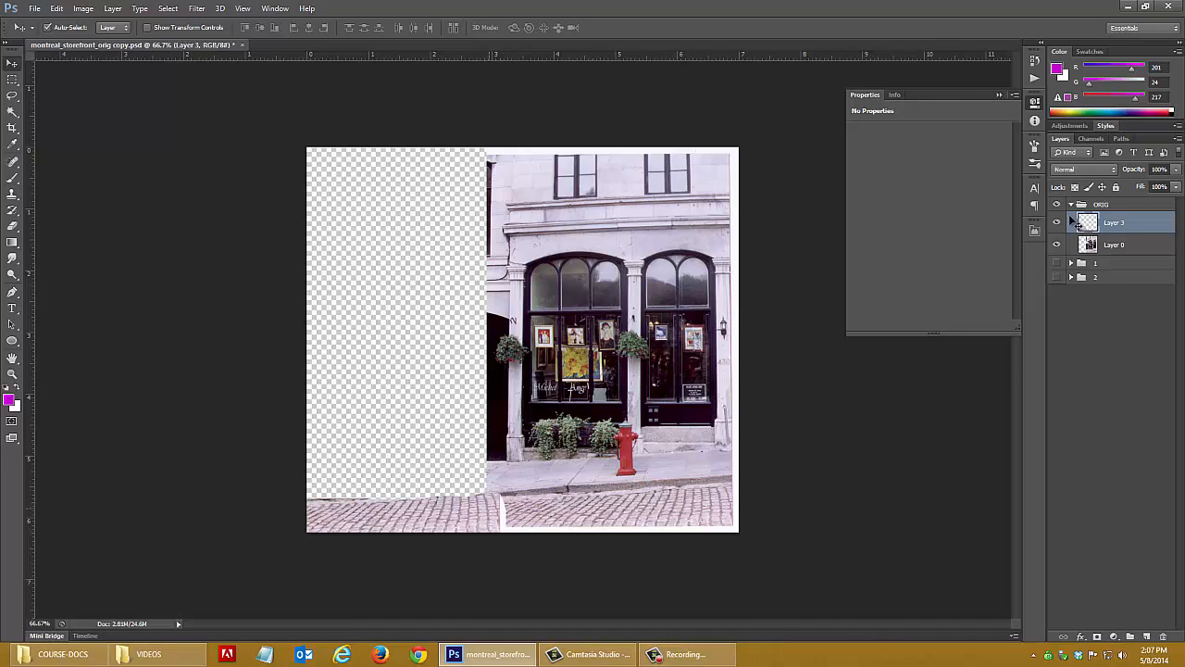
left_click_drag(463, 488, 537, 488)
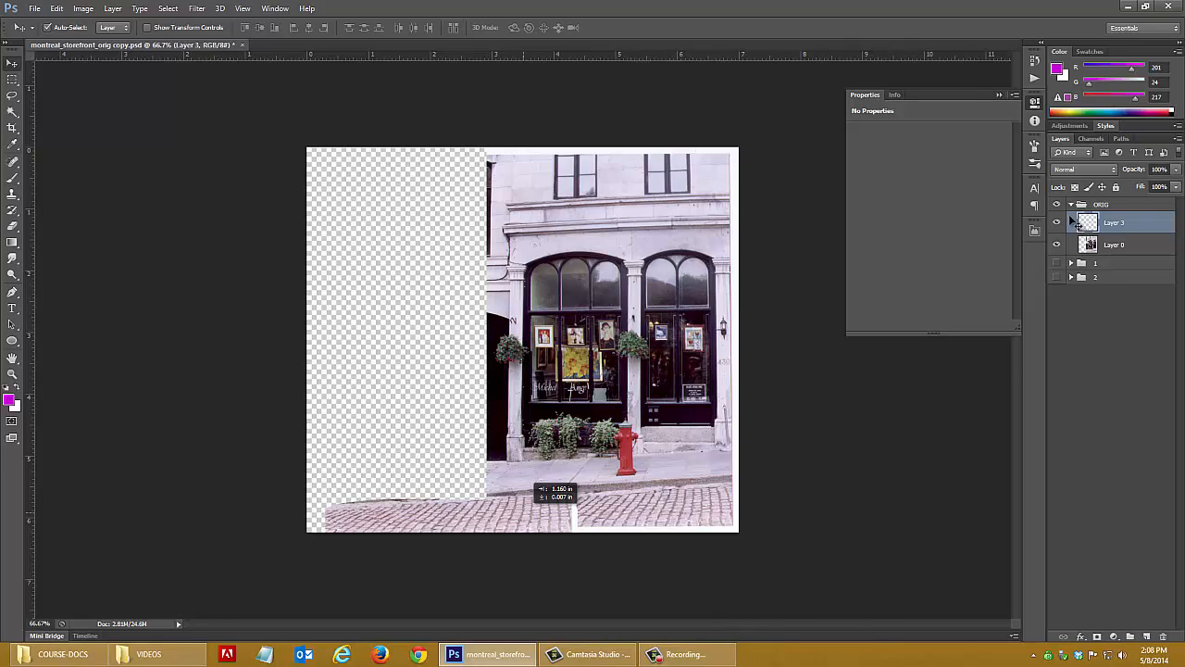
Toggle the visibility of the copied cobblestone layer to compare the photo with and without the extended street.
key("alt+bracketleft")
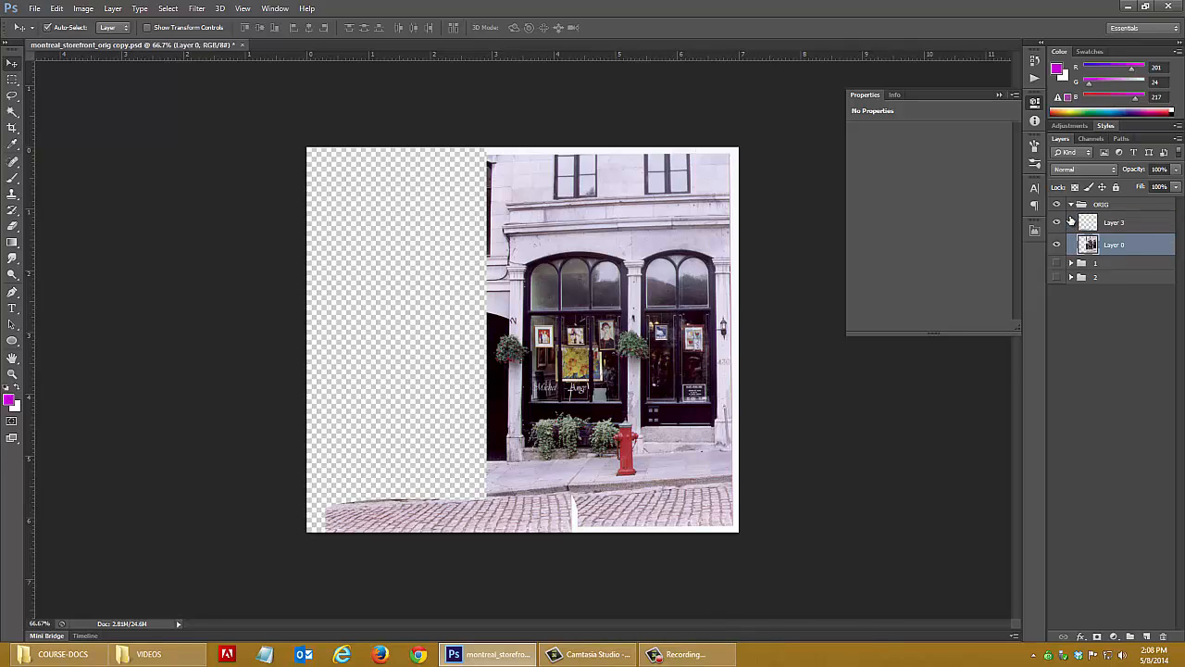
left_click(1070, 221)
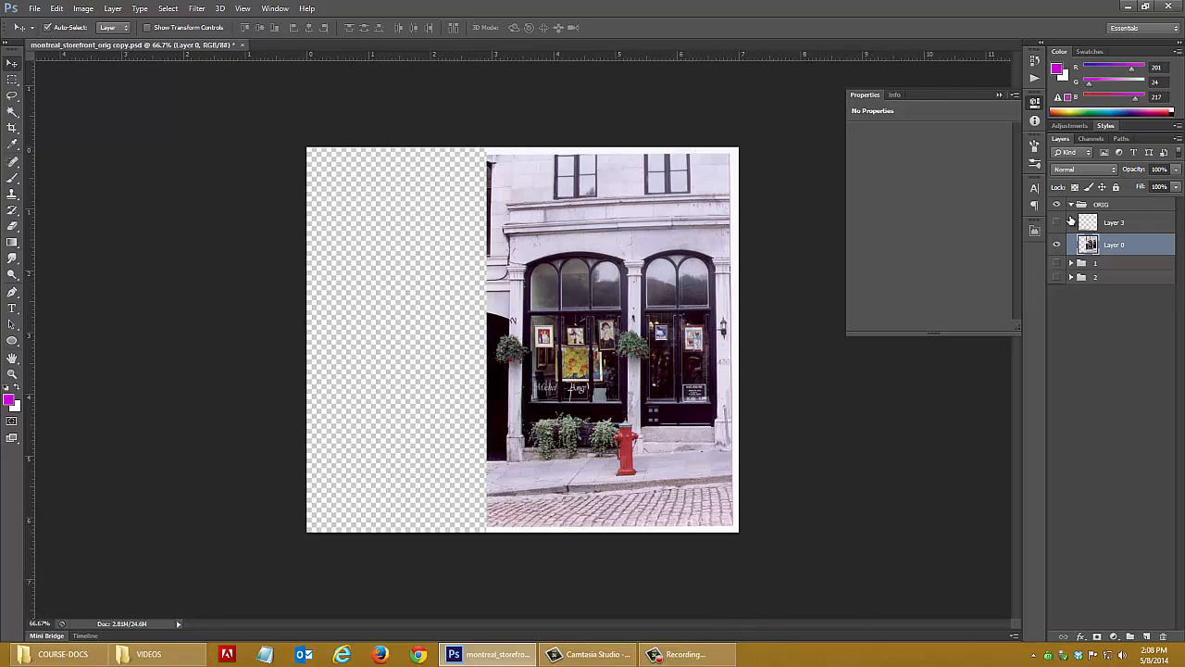
left_click(1071, 221)
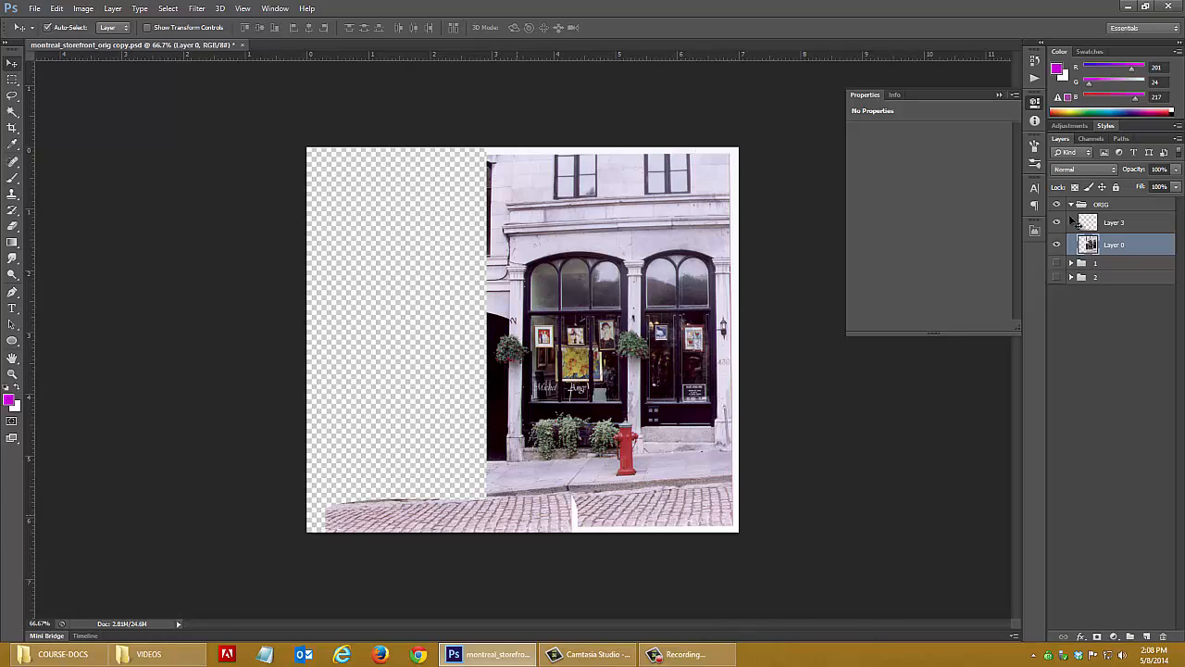
Select the opaque area of Layer 0 and turn that selection into a layer mask on Layer 0.
left_click(1073, 220)
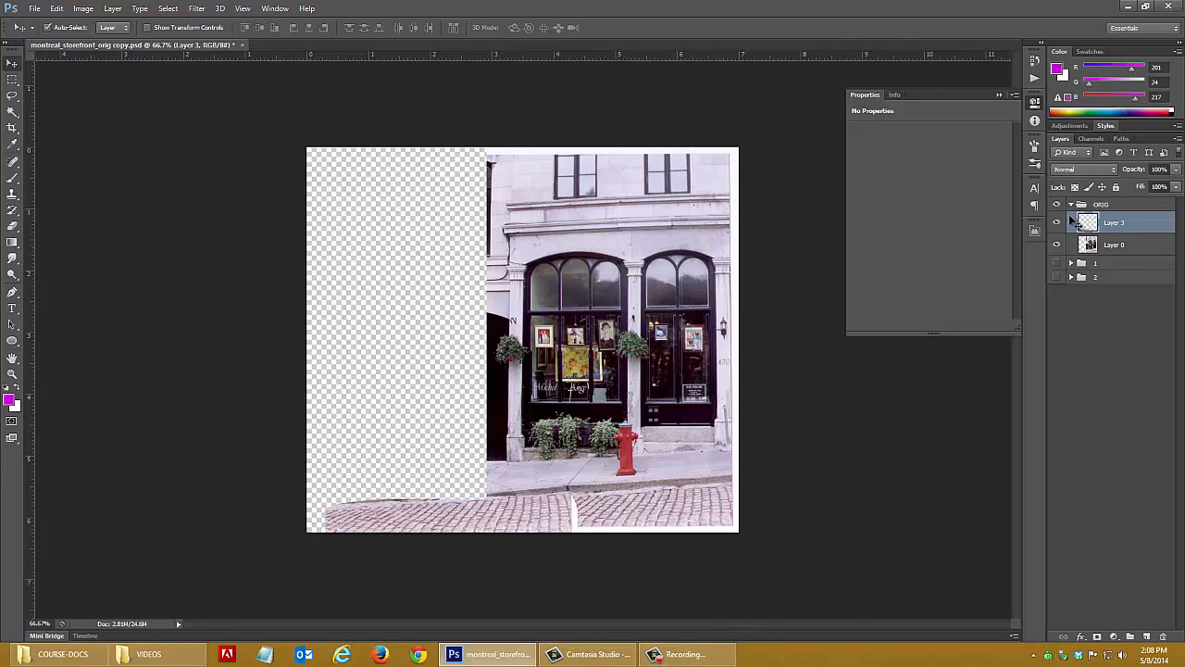
key("alt+bracketleft")
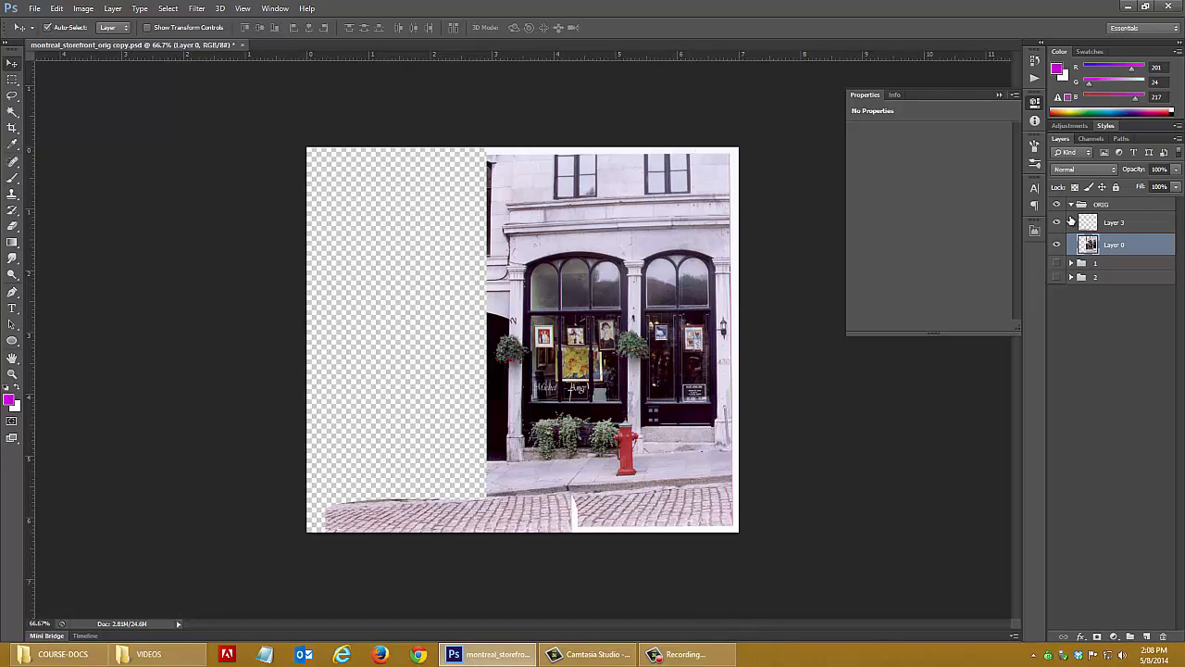
key("ctrl+alt+z")
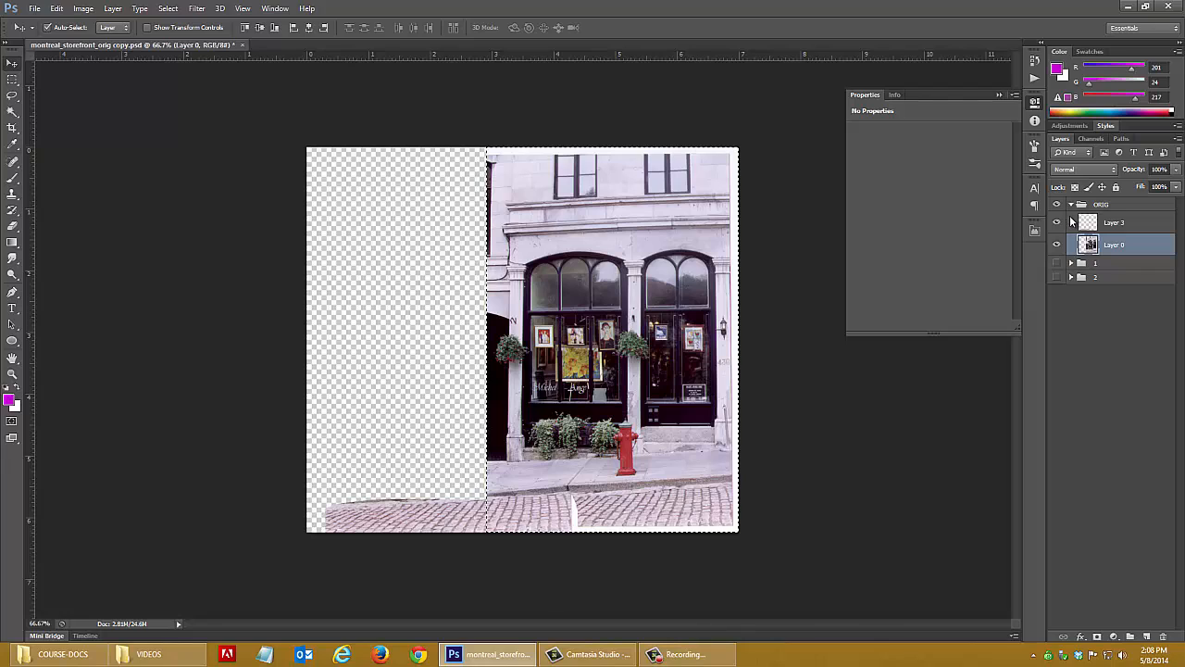
left_click(1098, 636)
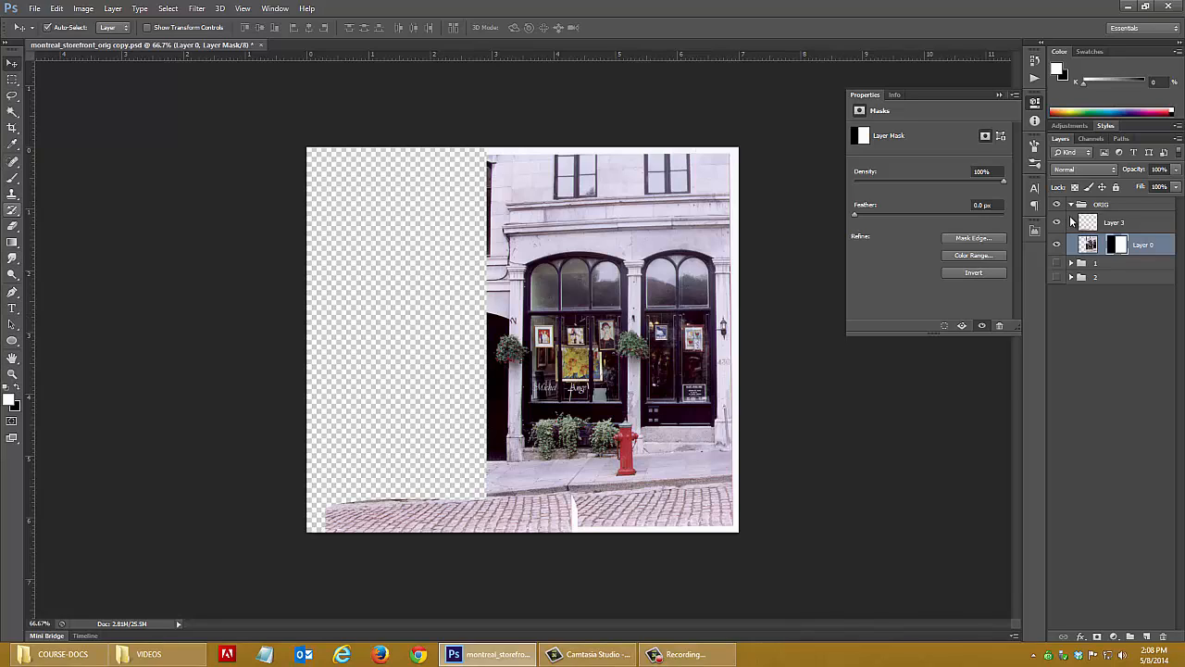
Paint black with a soft 178 px brush on Layer 0's mask to fade out the photo's left side.
key("b")
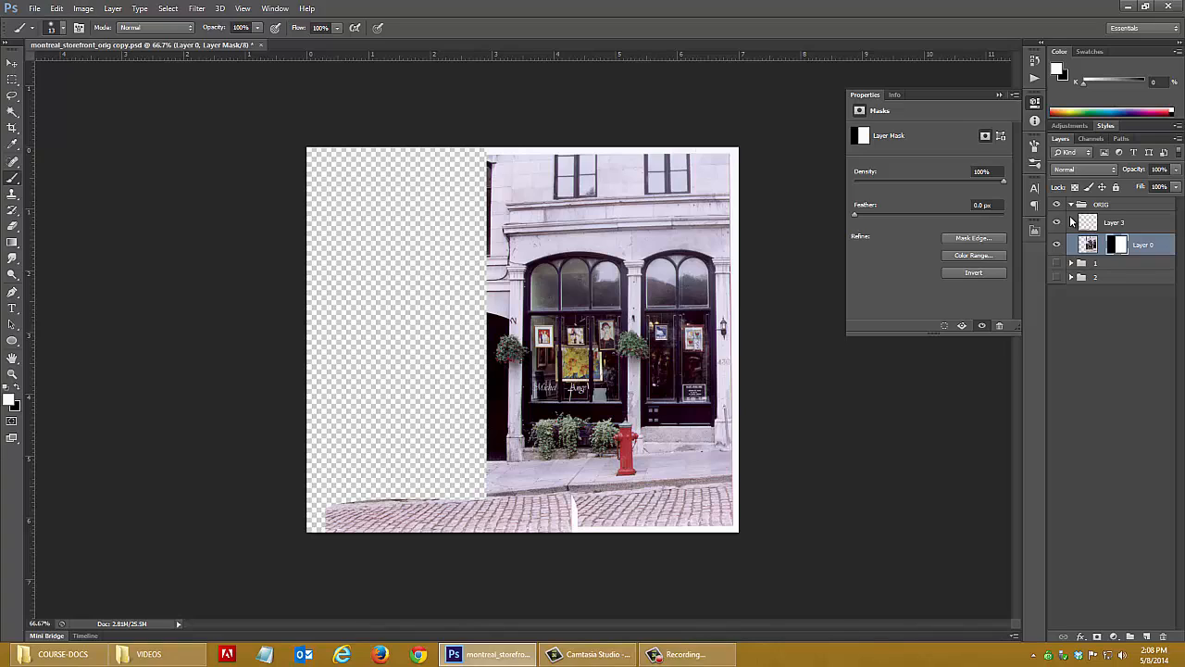
left_click(62, 28)
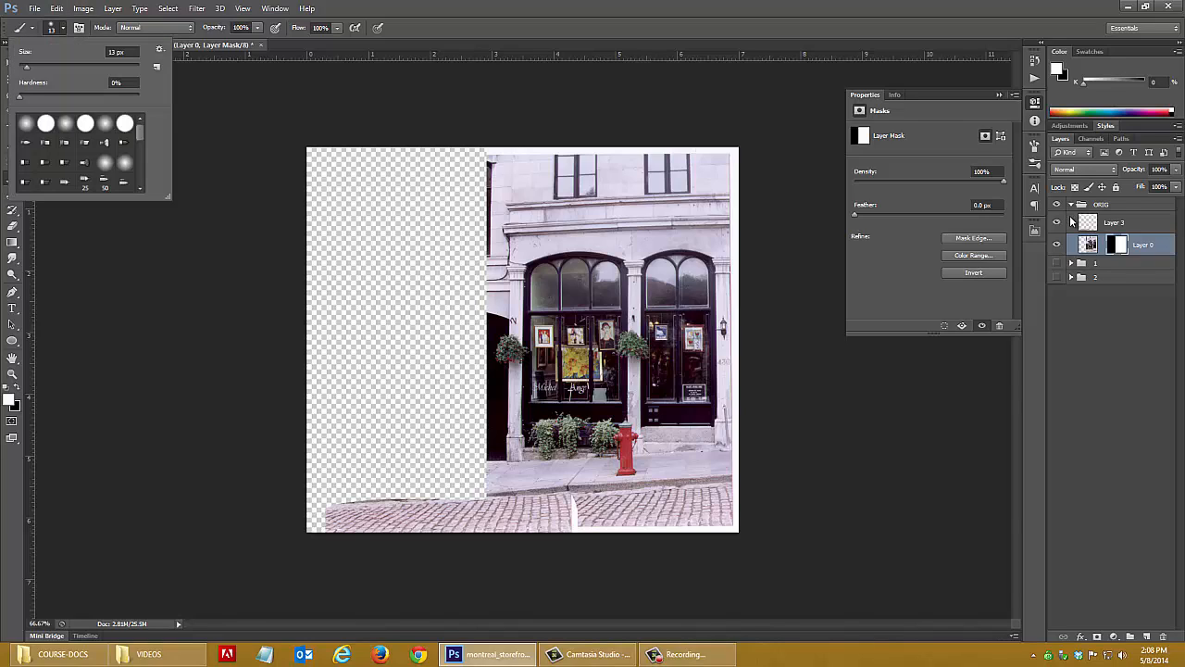
left_click_drag(27, 66, 103, 66)
key("Return")
key("x")
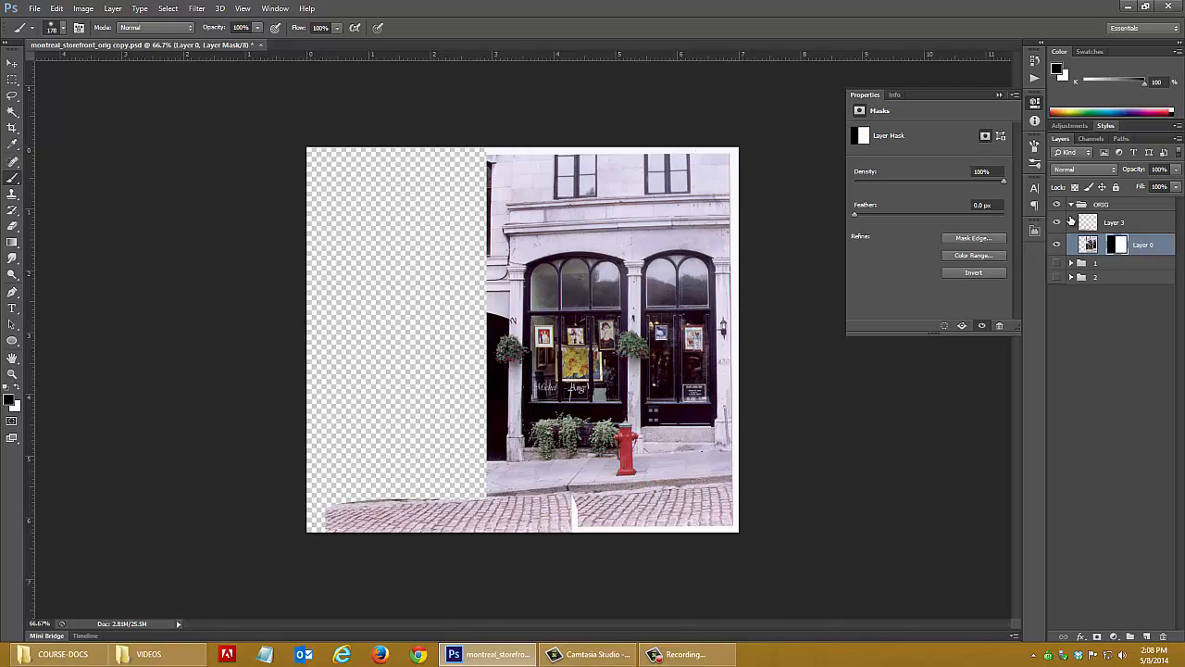
mouse_move(496, 389)
left_mouse_down()
mouse_move(520, 296)
mouse_move(509, 156)
left_mouse_up()
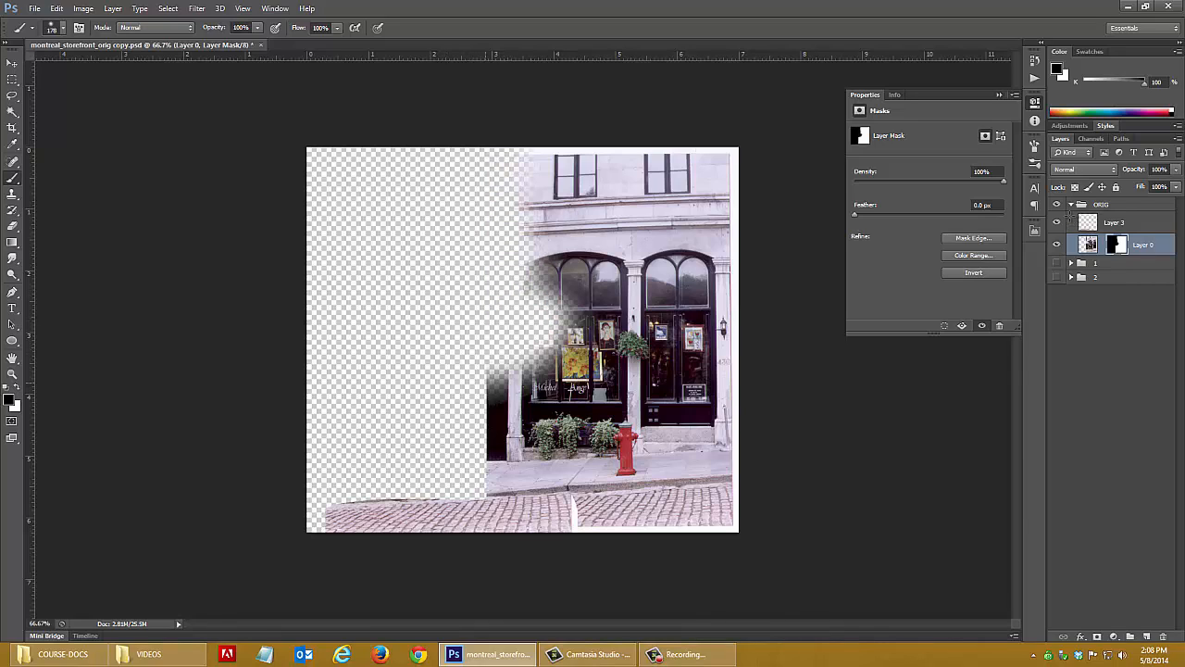
left_click_drag(542, 366, 500, 473)
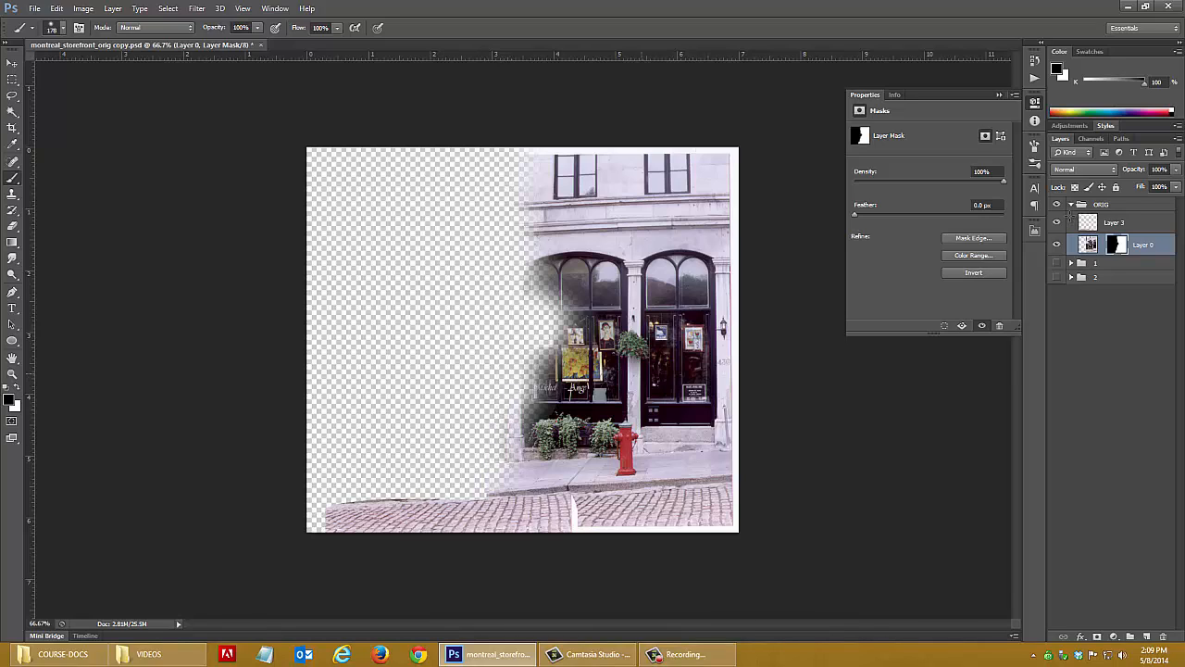
Refine Layer 0's mask by restoring the left shop window in white and fading the upper-left facade in black.
key("x")
mouse_move(572, 323)
left_mouse_down()
mouse_move(554, 326)
mouse_move(549, 313)
mouse_move(537, 388)
left_mouse_up()
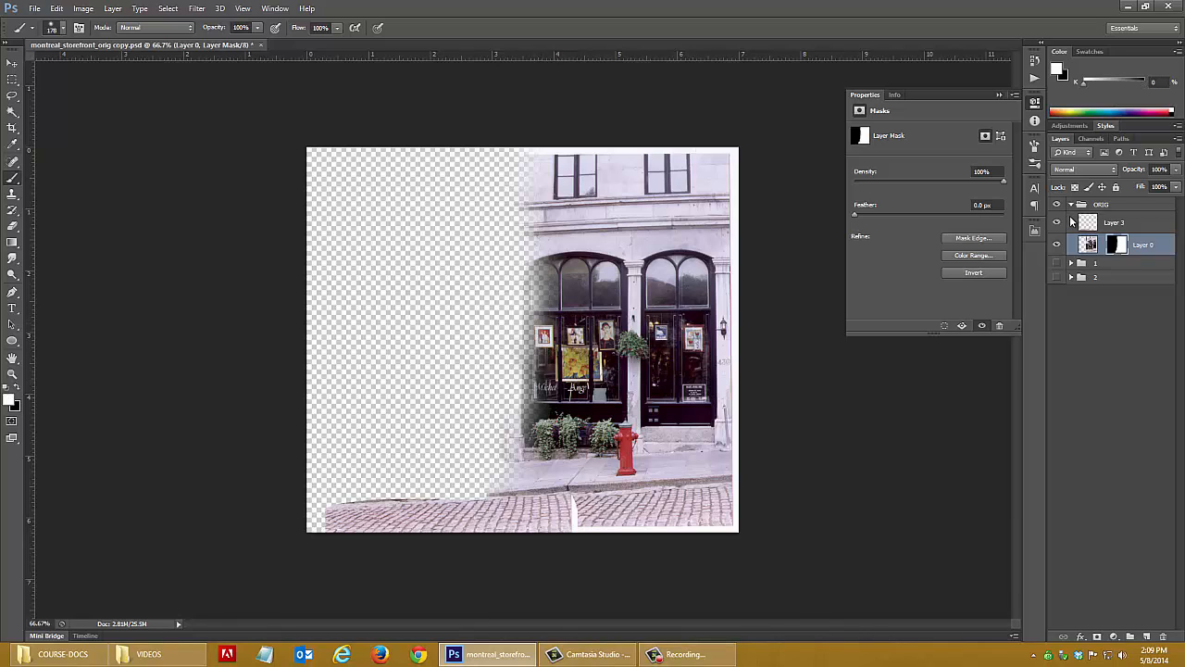
key("x")
mouse_move(532, 156)
left_mouse_down()
mouse_move(548, 171)
mouse_move(520, 206)
left_mouse_up()
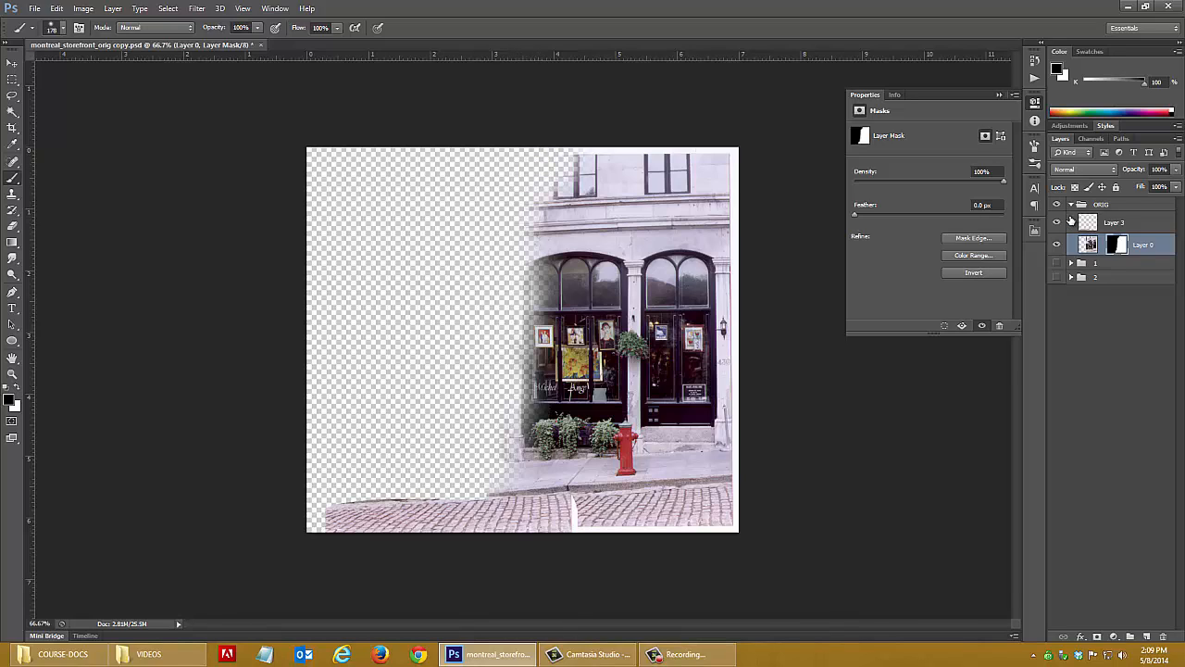
Create a new layer beneath Layer 0 and fill it with white at 100% opacity in Normal mode.
key("ctrl+shift+alt+n")
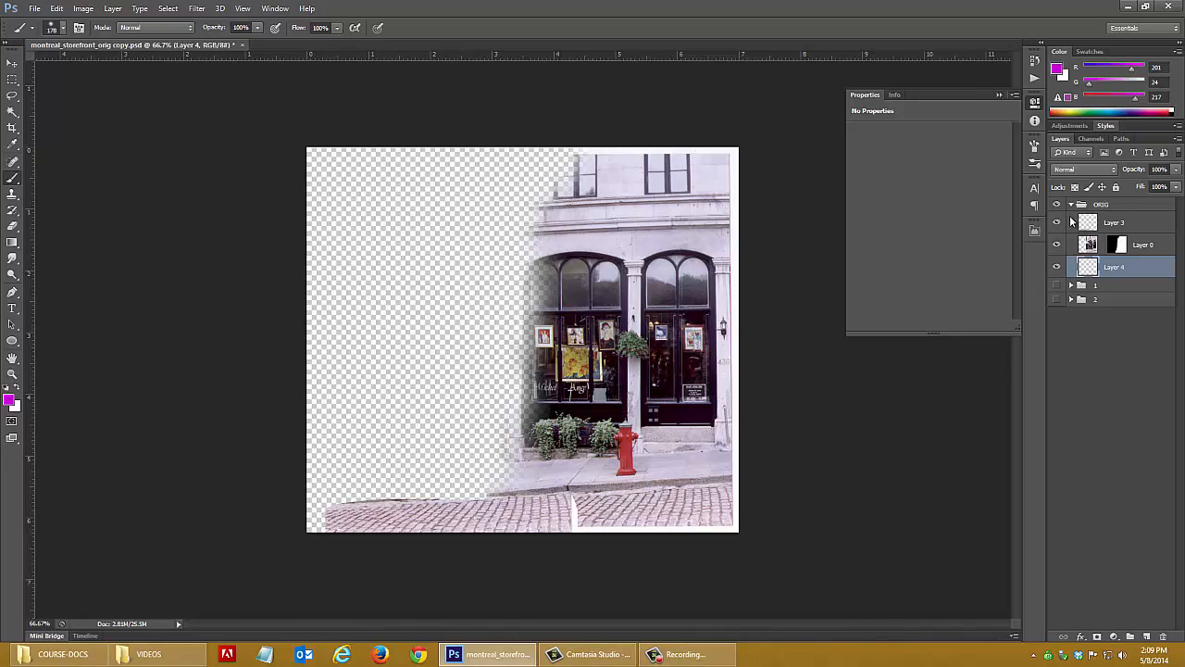
key("x")
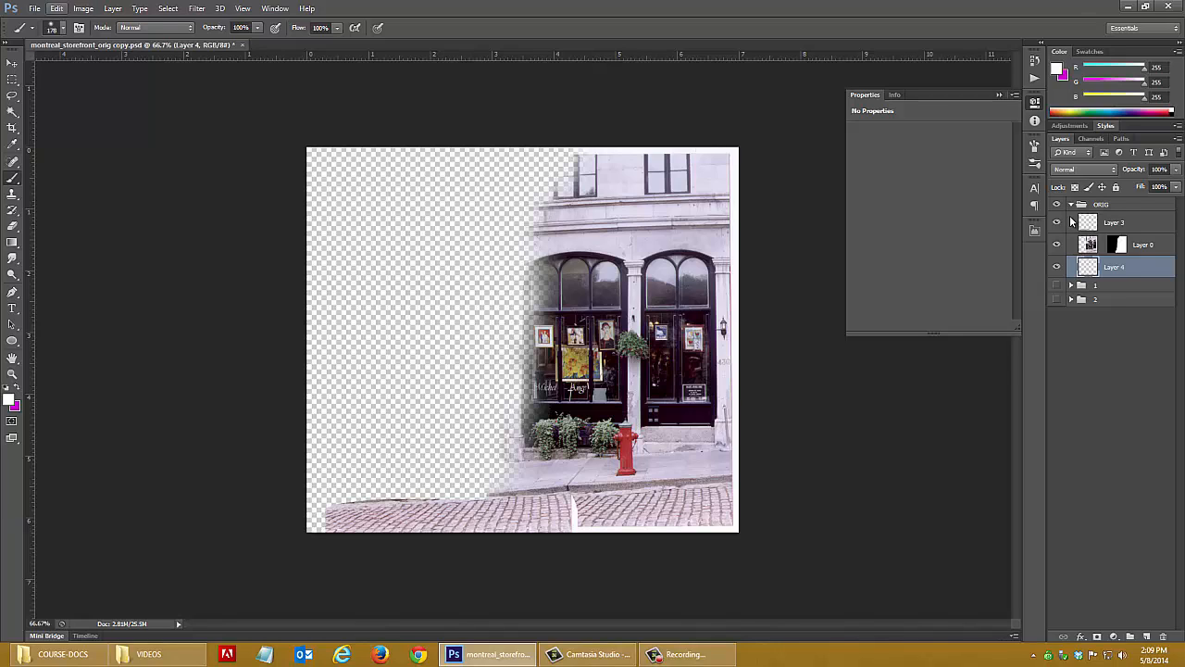
left_click(57, 8)
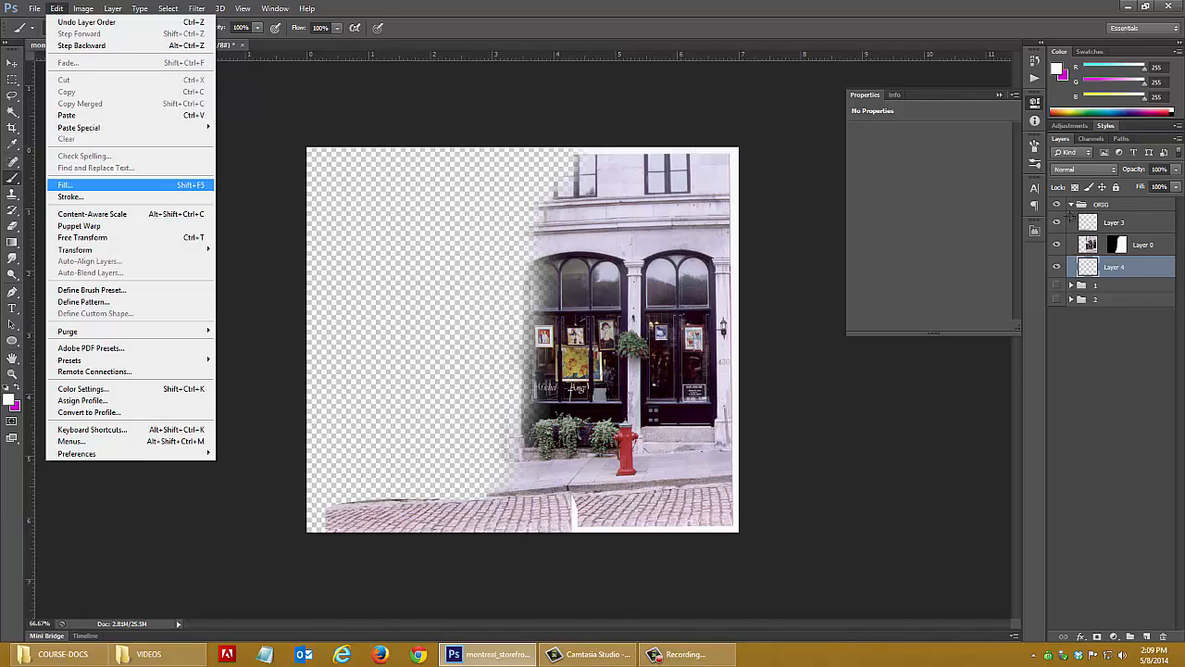
left_click(65, 184)
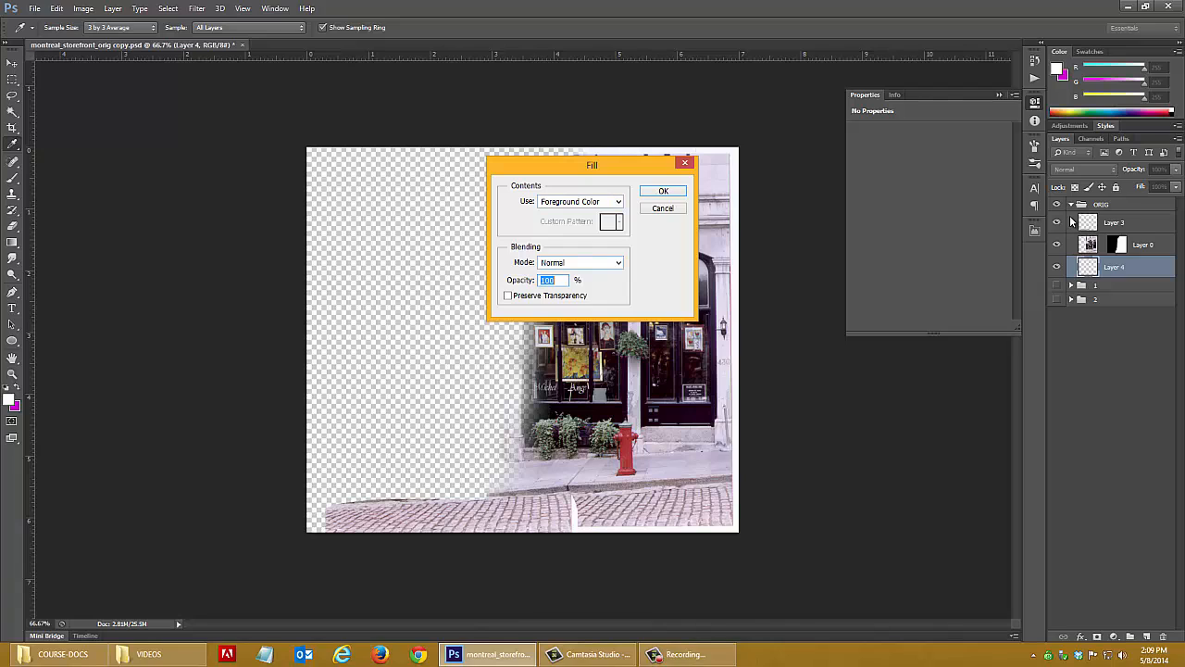
key("Return")
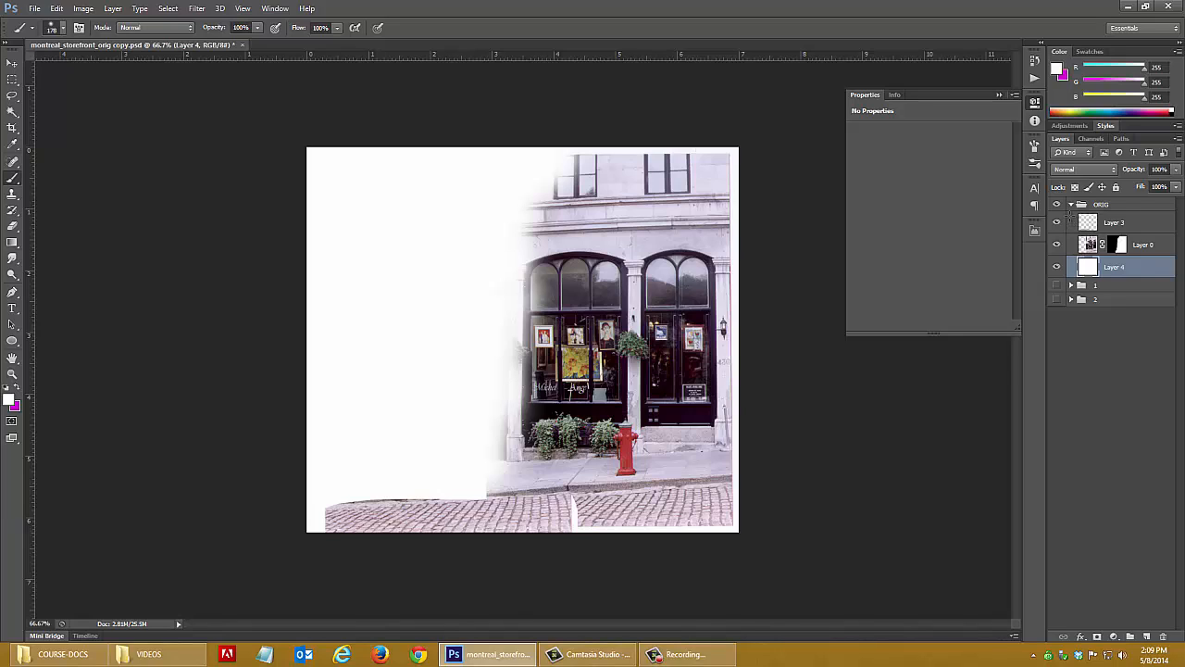
Move the masked photo left and slightly down, and fade its right and upper edges by painting black on Layer 0's mask.
key("v")
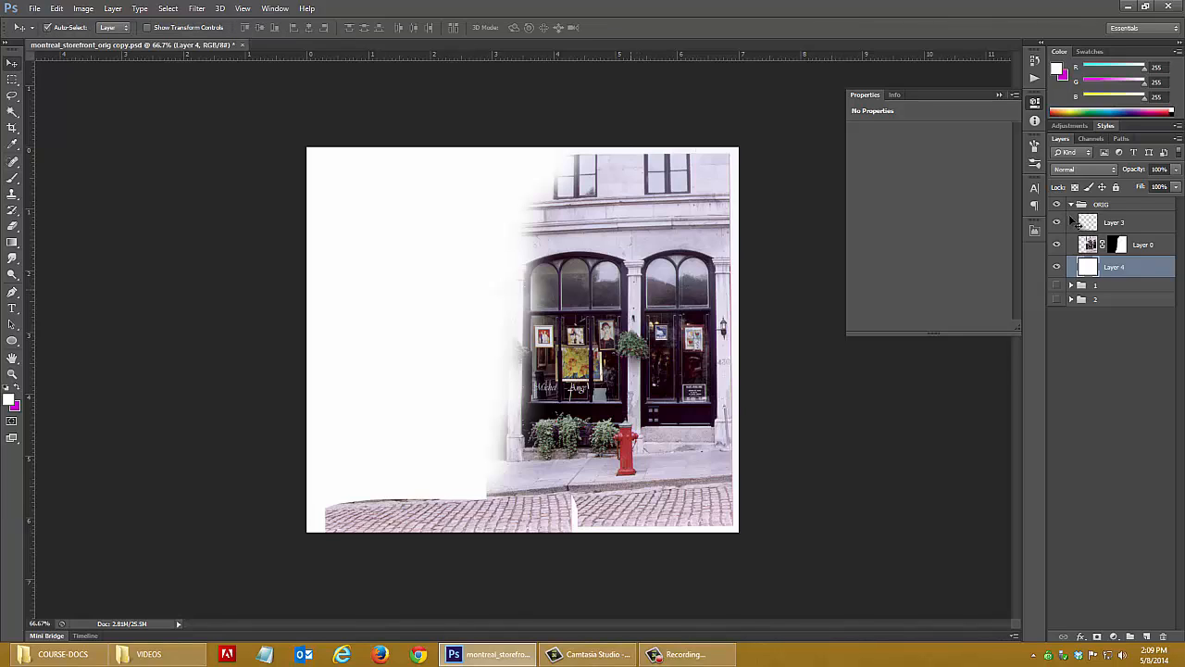
left_click_drag(659, 272, 623, 298)
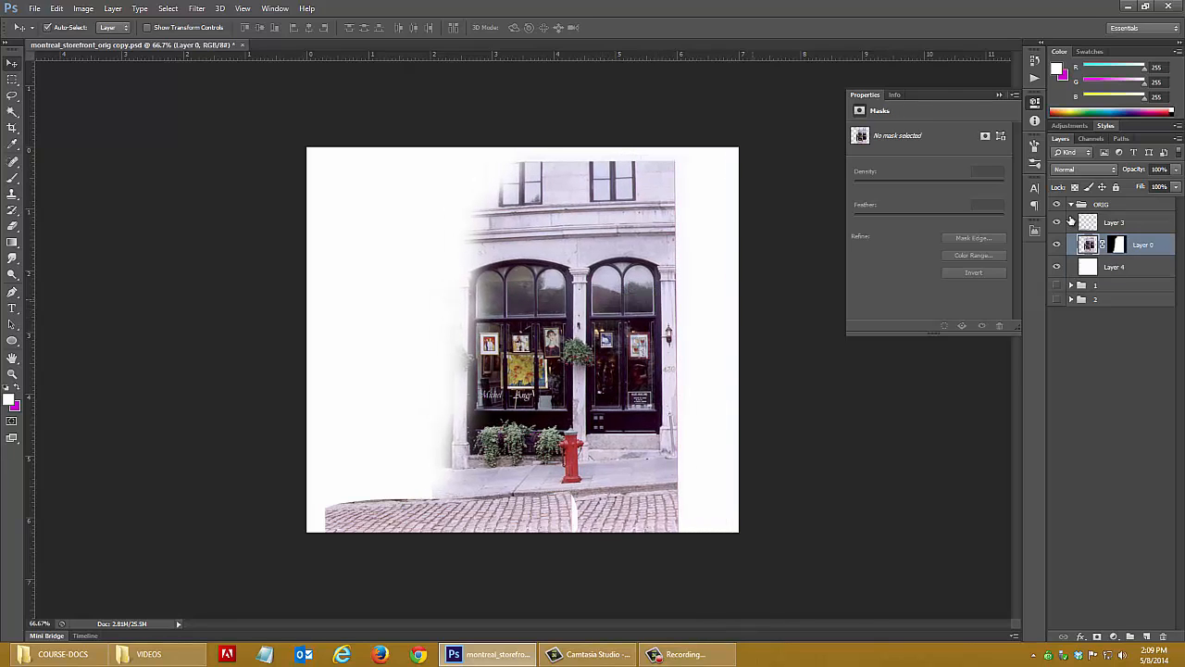
key("ctrl+alt+z")
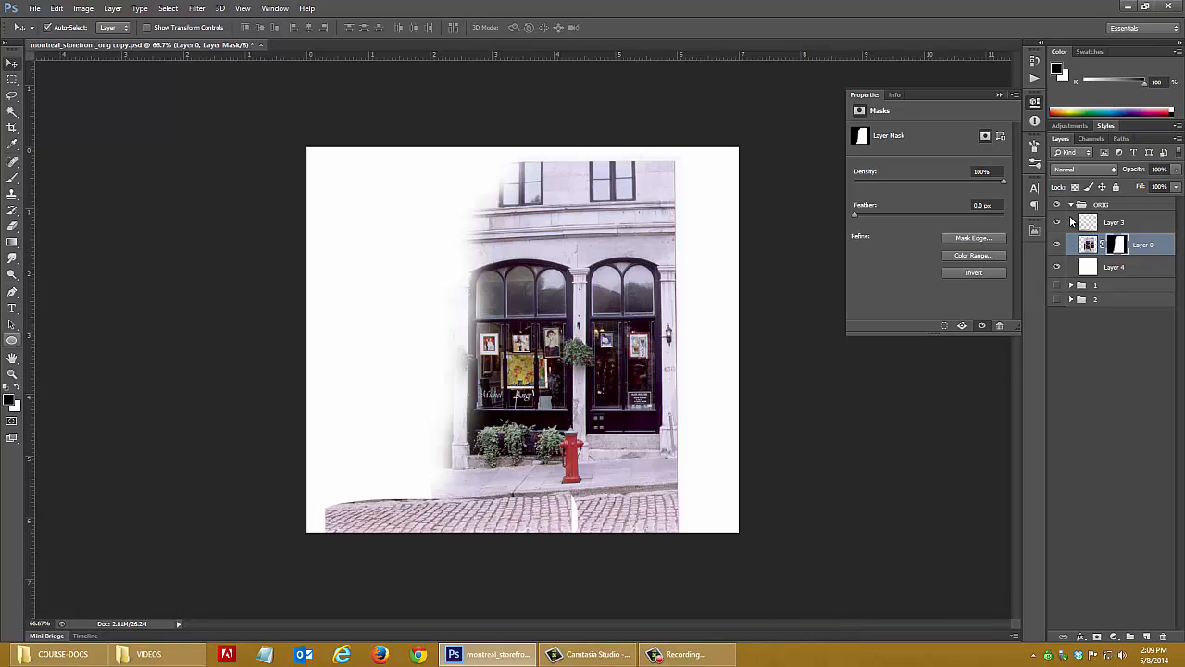
key("w")
key("b")
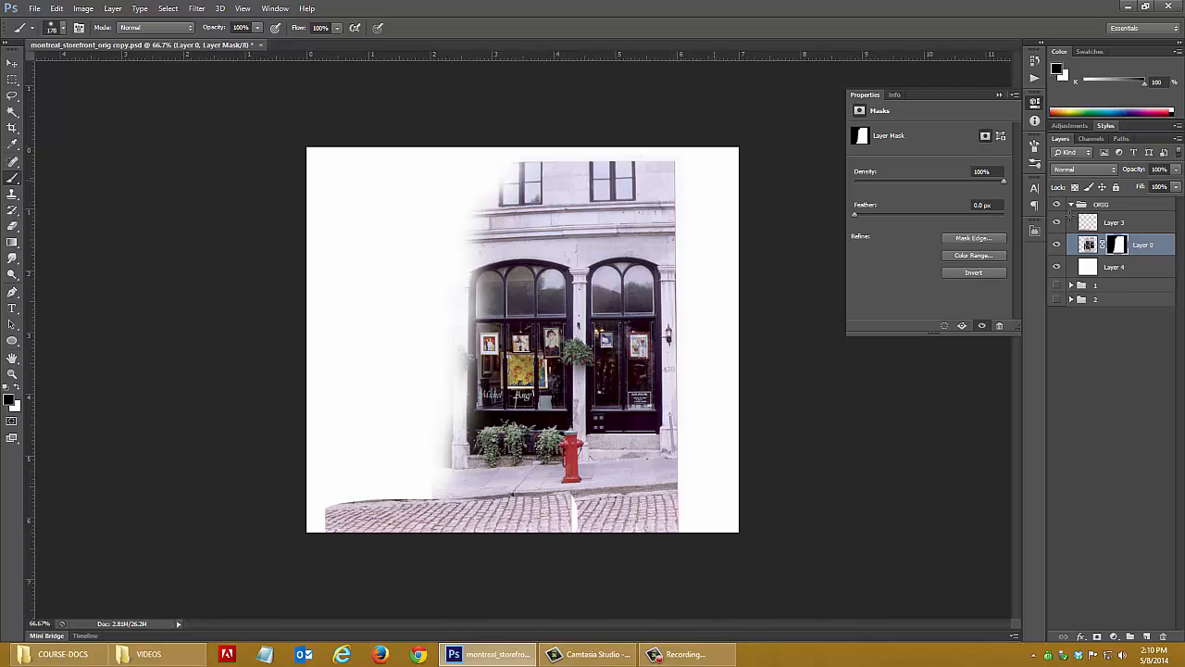
left_click_drag(654, 171, 667, 530)
left_click_drag(664, 178, 523, 181)
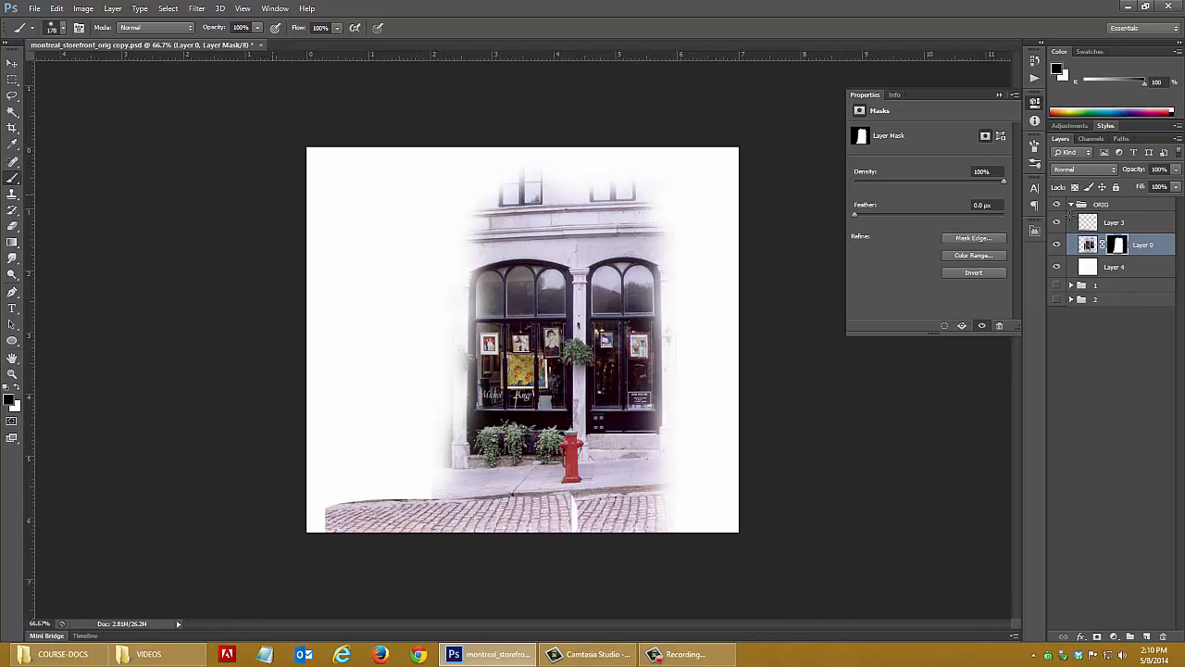
Add a Hue/Saturation adjustment layer directly above Layer 0 with the default name and Normal mode.
key("v")
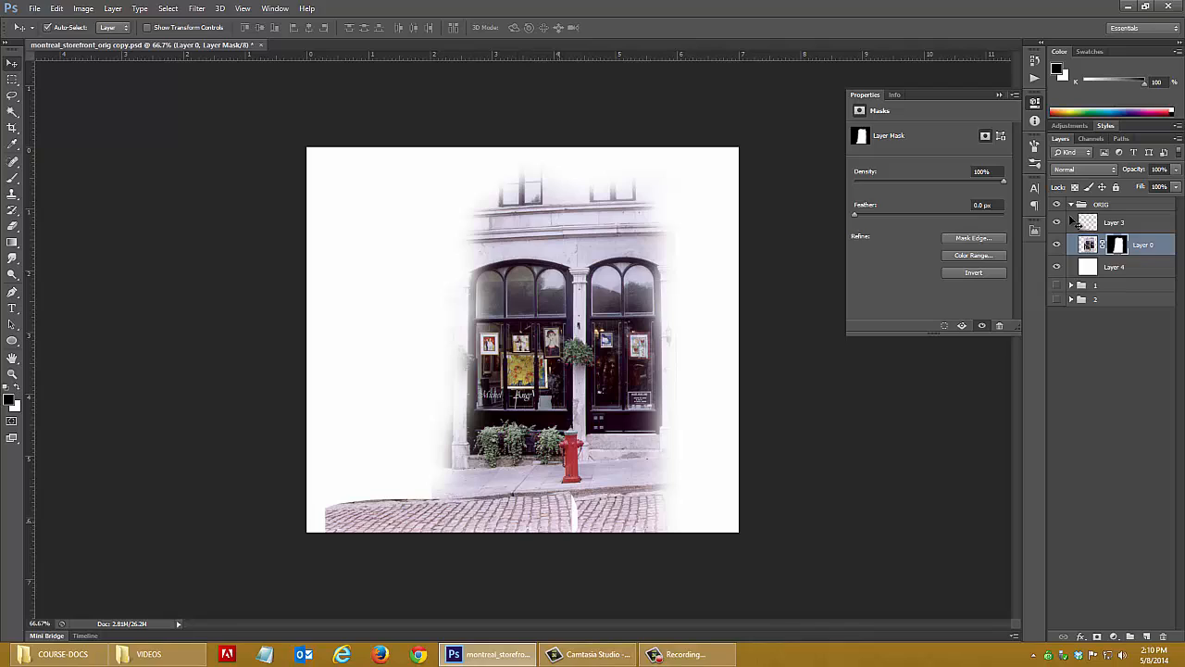
left_click(1088, 223)
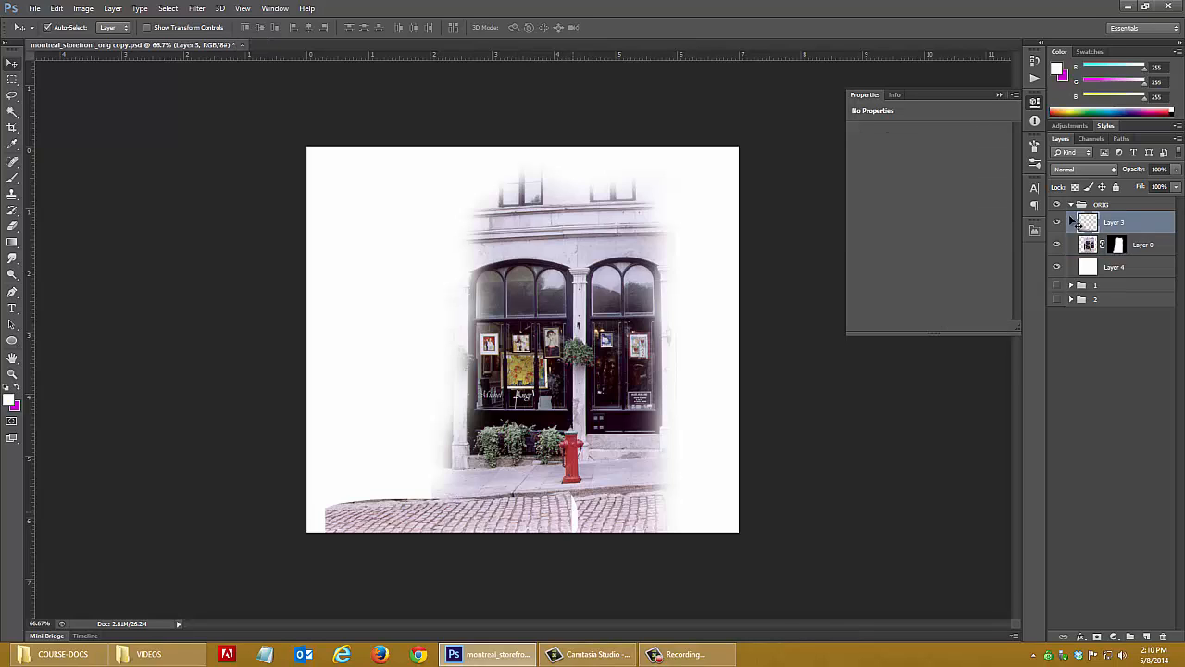
key("alt+bracketleft")
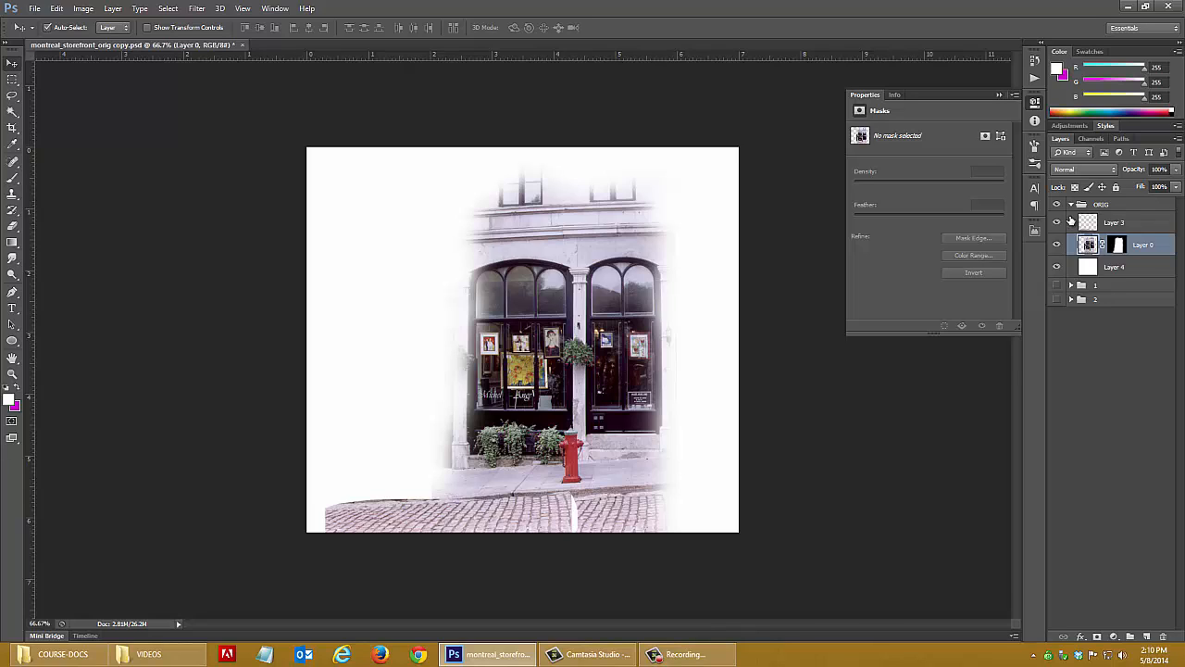
key("alt+l")
key("l")
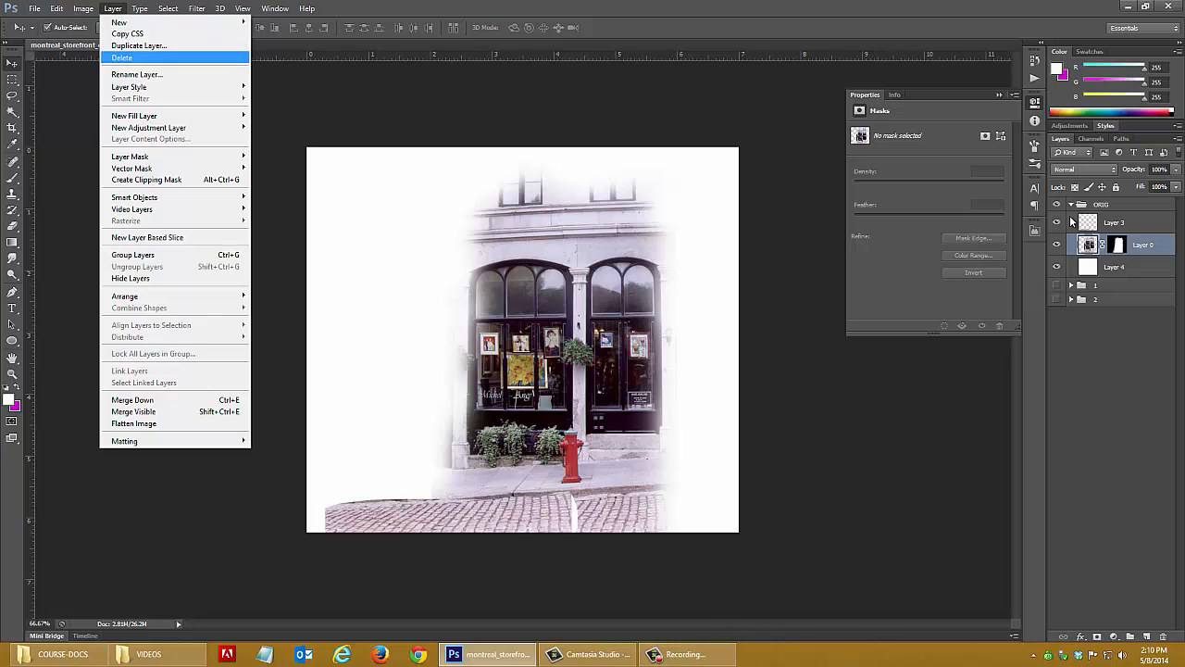
key("Down")
key("Down")
key("Down")
key("Down")
key("Right")
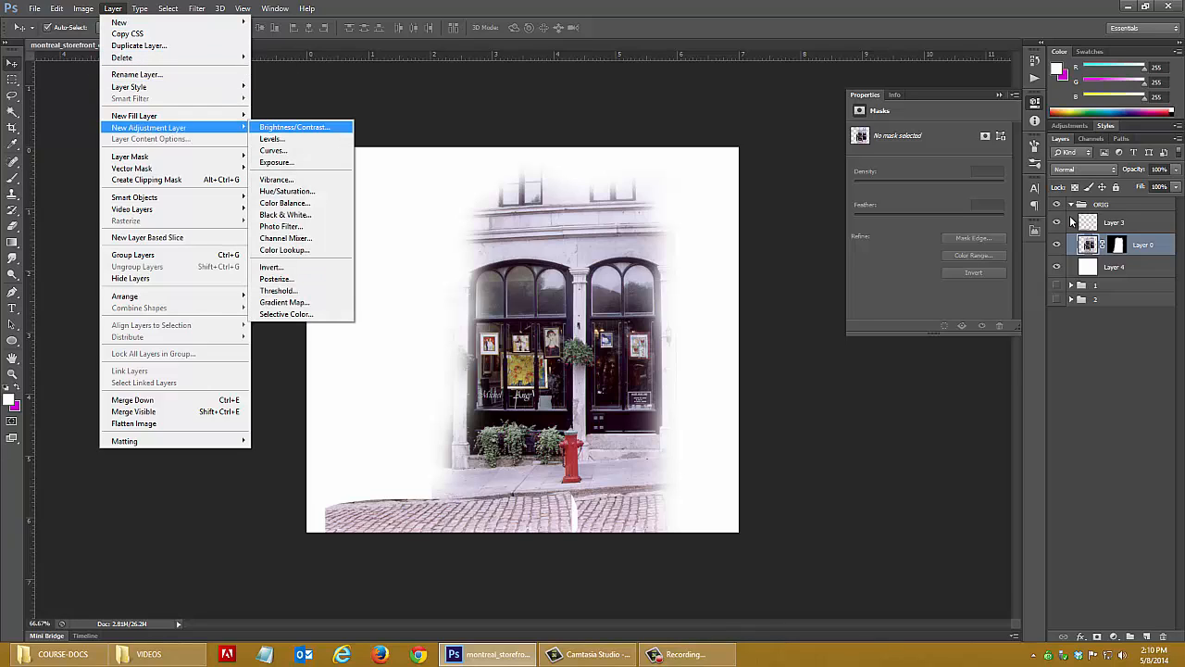
key("Down")
key("Down")
key("Down")
key("Down")
key("Down")
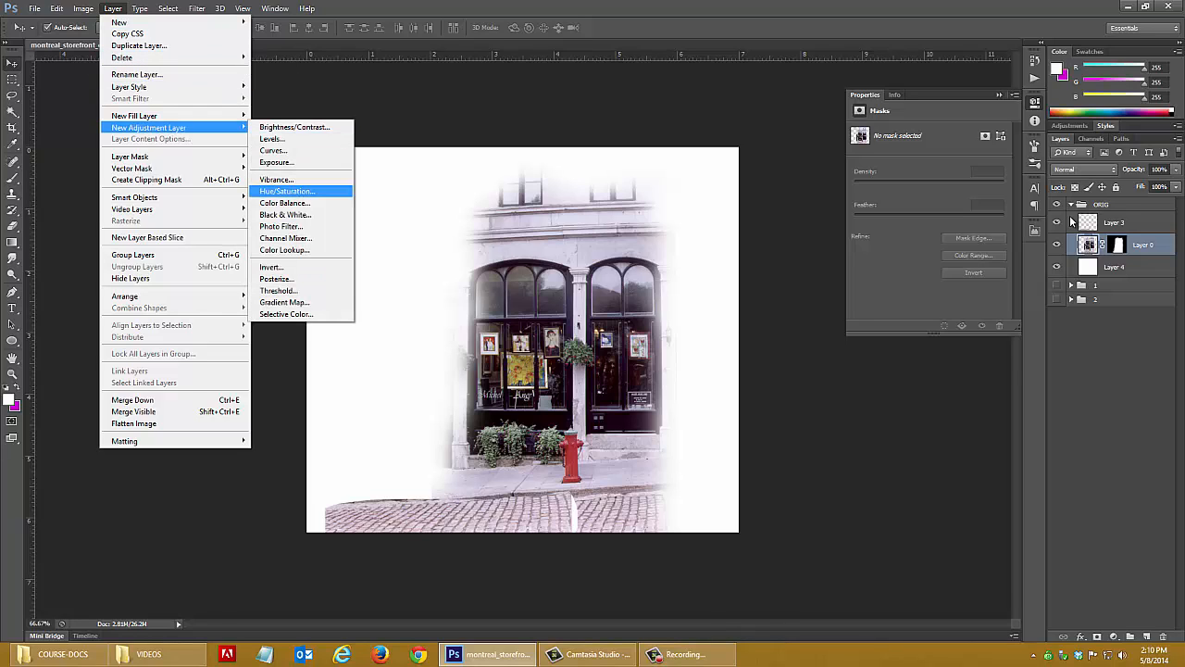
key("Return")
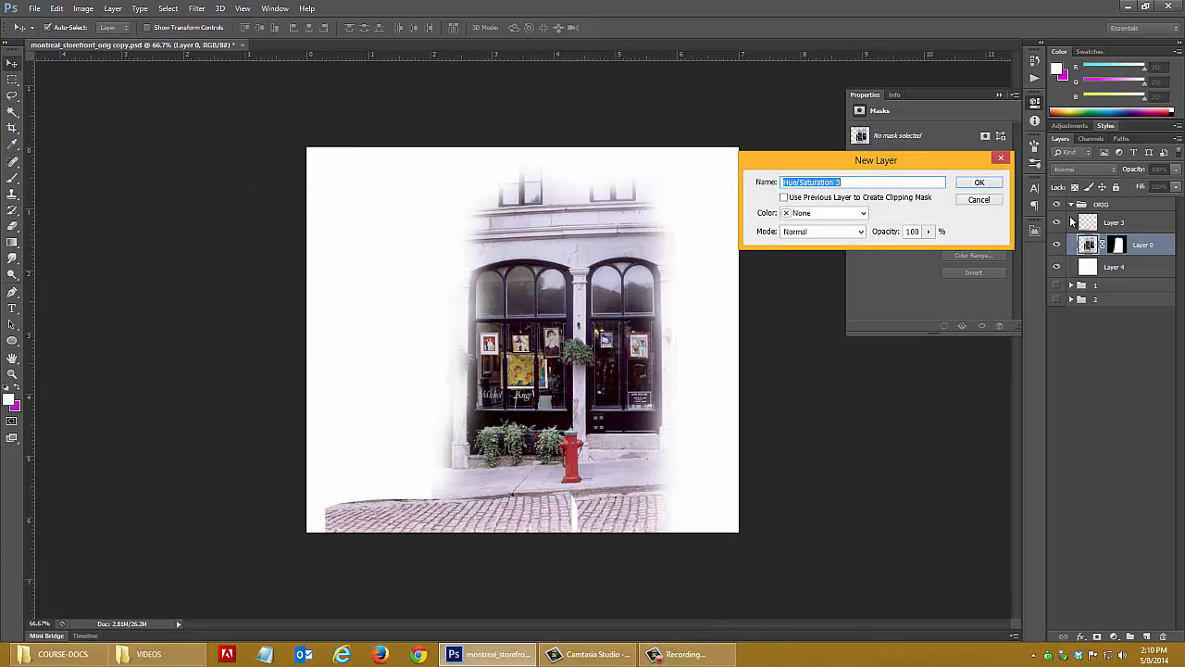
key("Return")
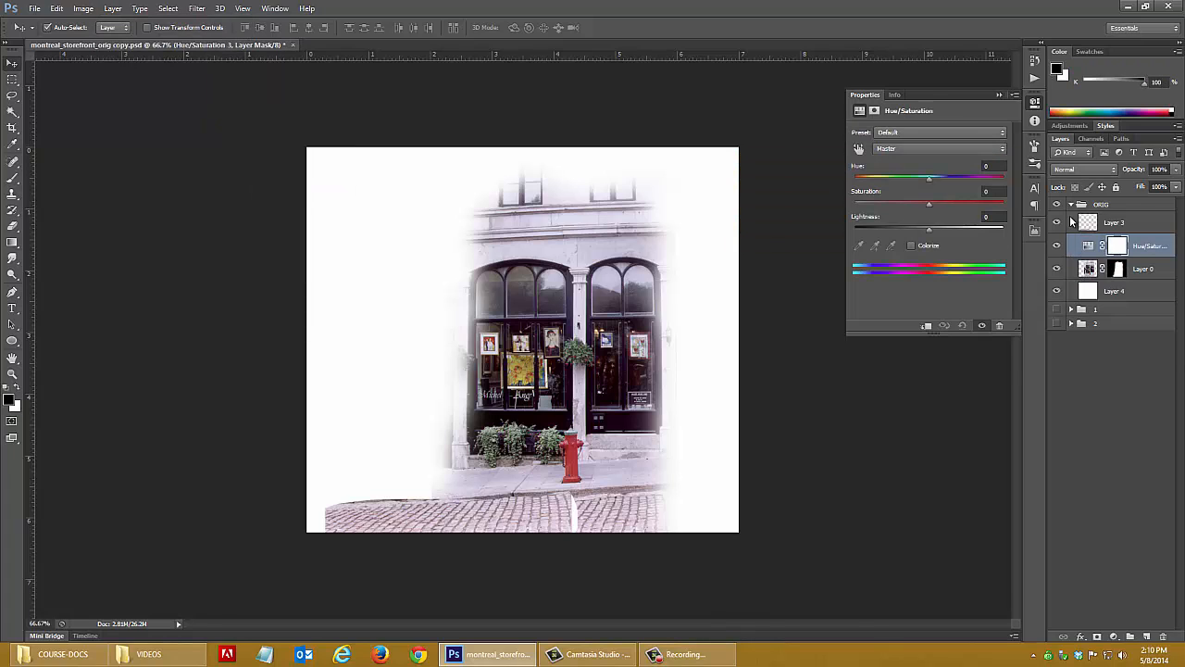
Colorize the Hue/Saturation layer with Hue 48, Saturation 24 and Lightness +38.
key("alt+o")
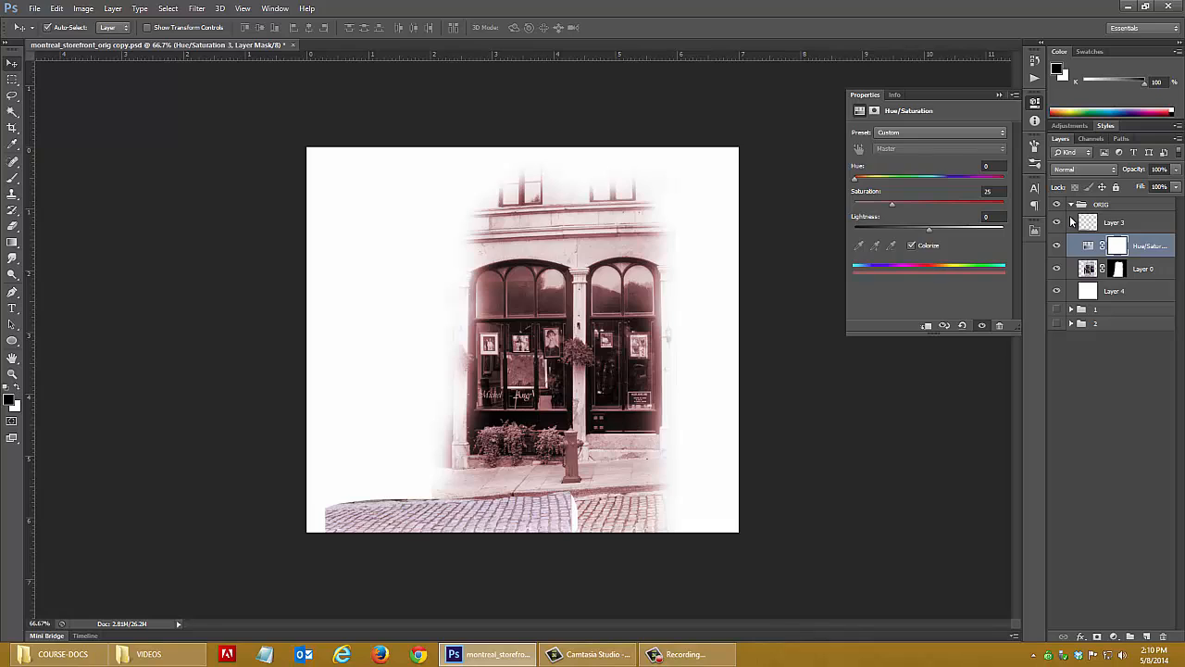
type("16")
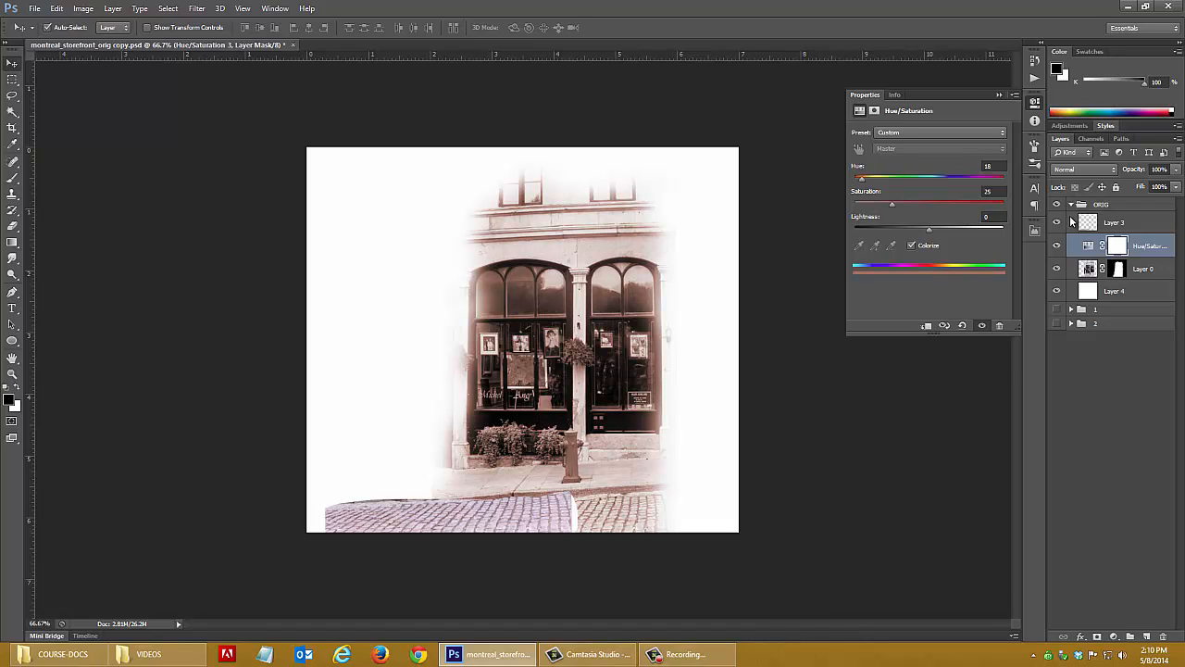
mouse_move(862, 179)
left_mouse_down()
mouse_move(883, 179)
mouse_move(873, 178)
mouse_move(880, 204)
mouse_move(944, 204)
mouse_move(890, 204)
mouse_move(971, 229)
mouse_move(957, 228)
left_mouse_up()
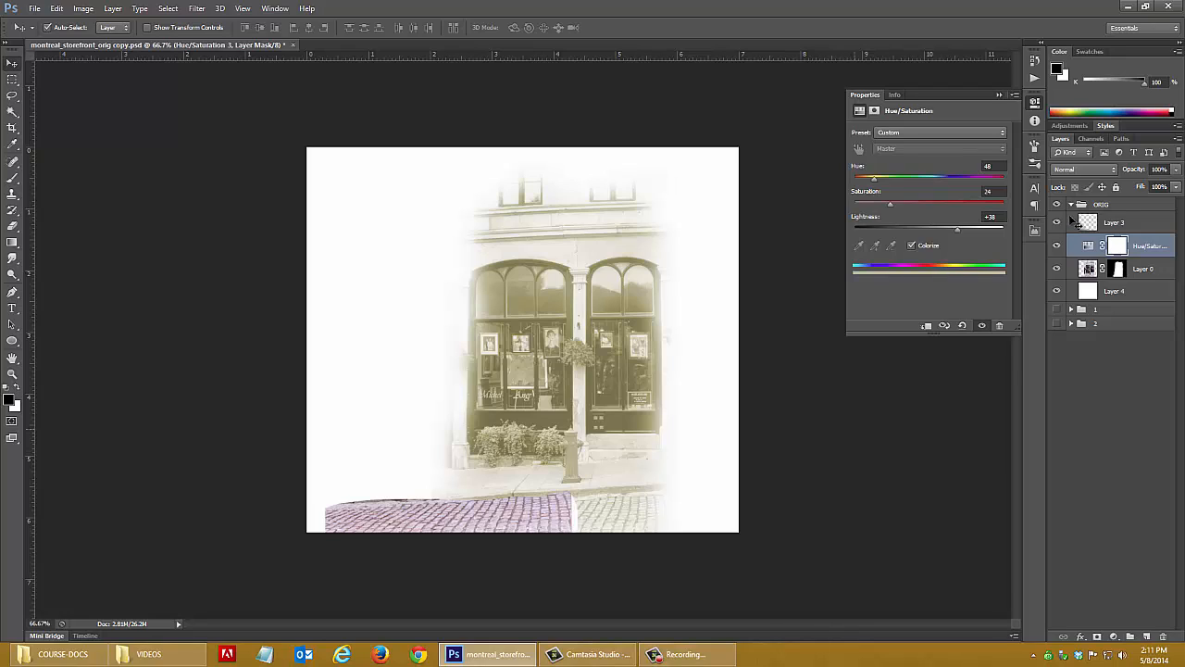
Hide Layer 3 with the copied cobblestones and the Hue/Saturation adjustment layer, leaving Layer 0 and its mask selected.
left_click(1071, 218)
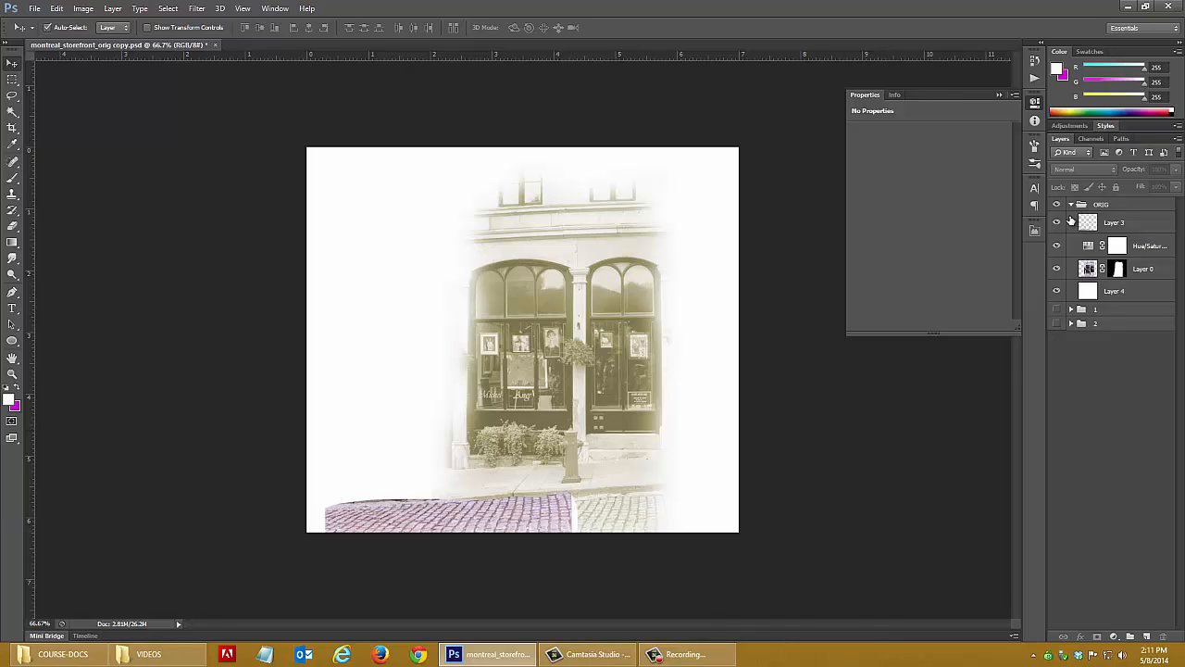
key("ctrl+z")
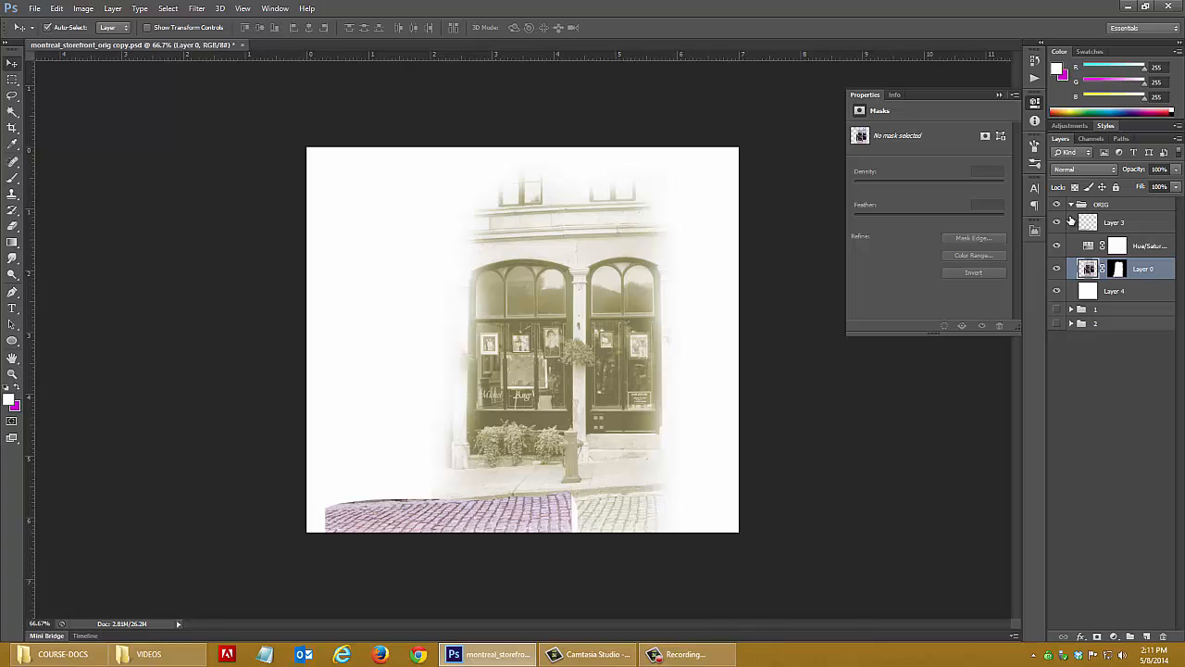
key("ctrl+alt+z")
key("ctrl+alt+z")
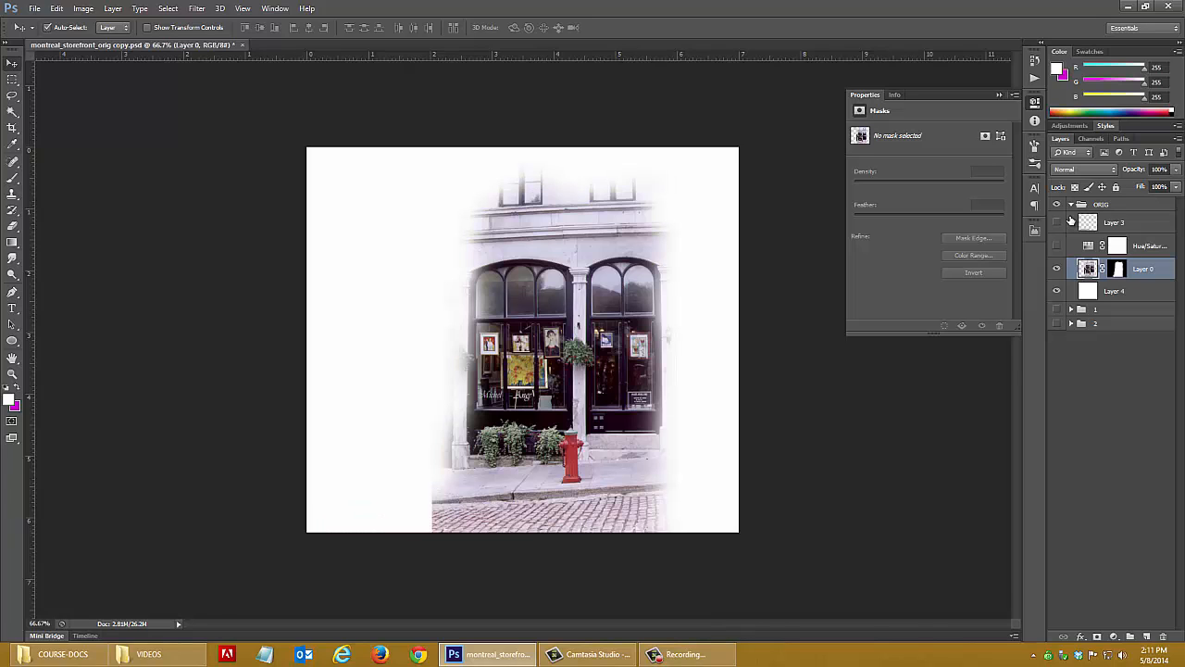
key("ctrl+alt+z")
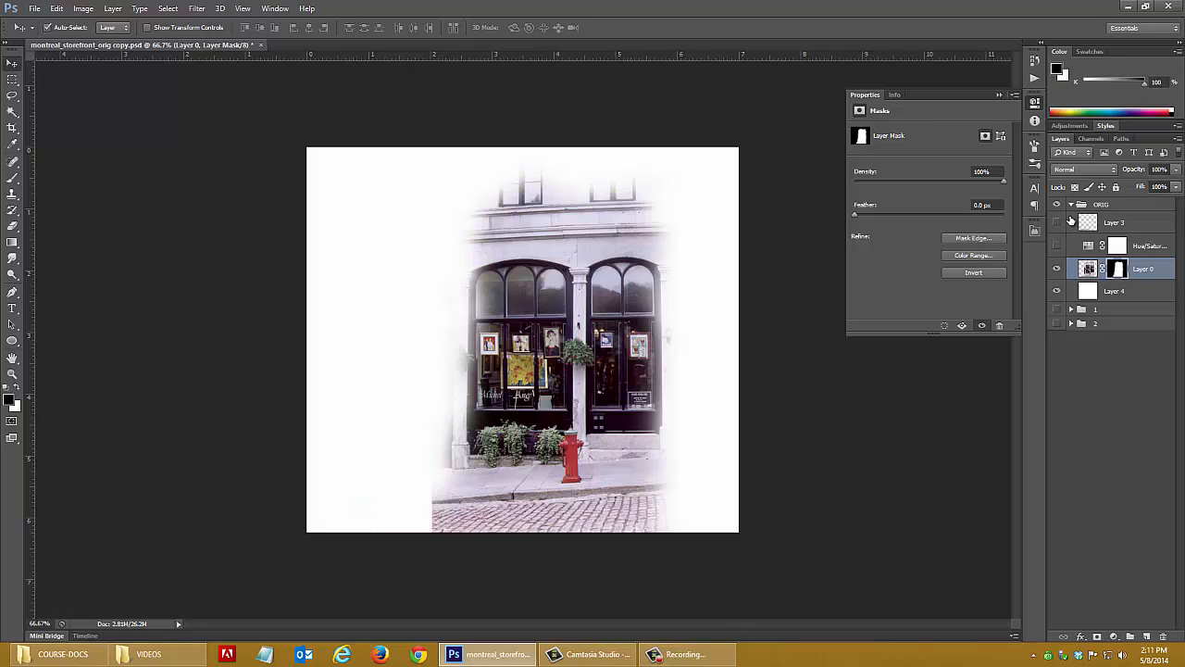
Delete the layer mask from Layer 0 and nudge the unmasked photo slightly upward.
right_click(1118, 269)
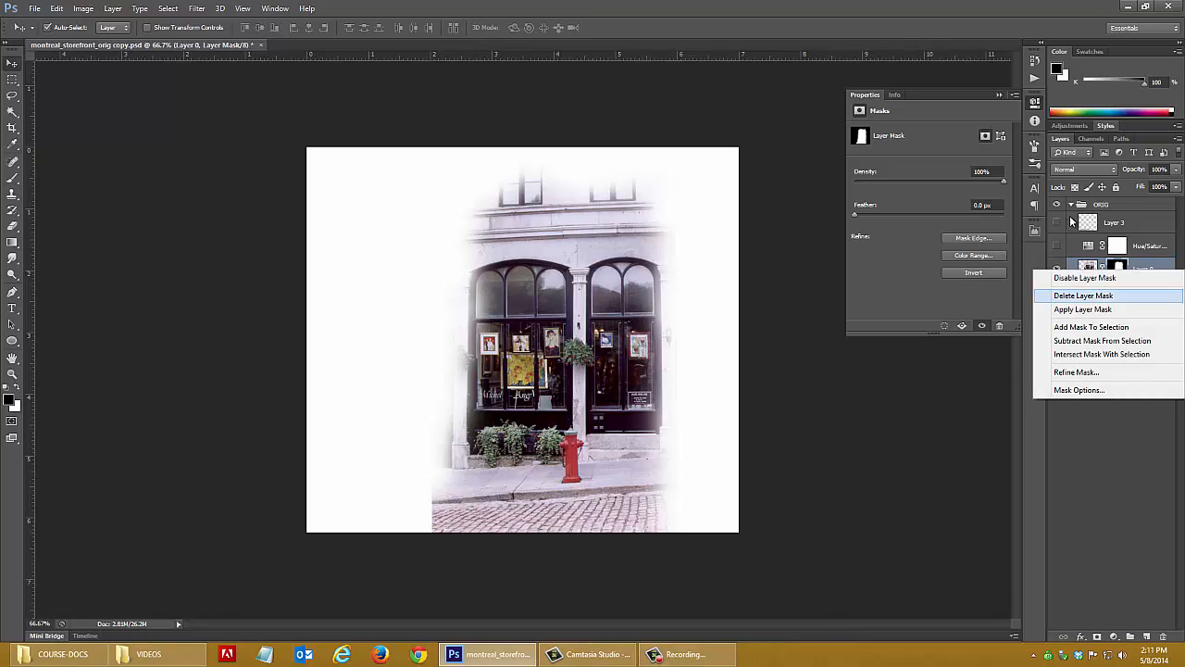
left_click(1083, 294)
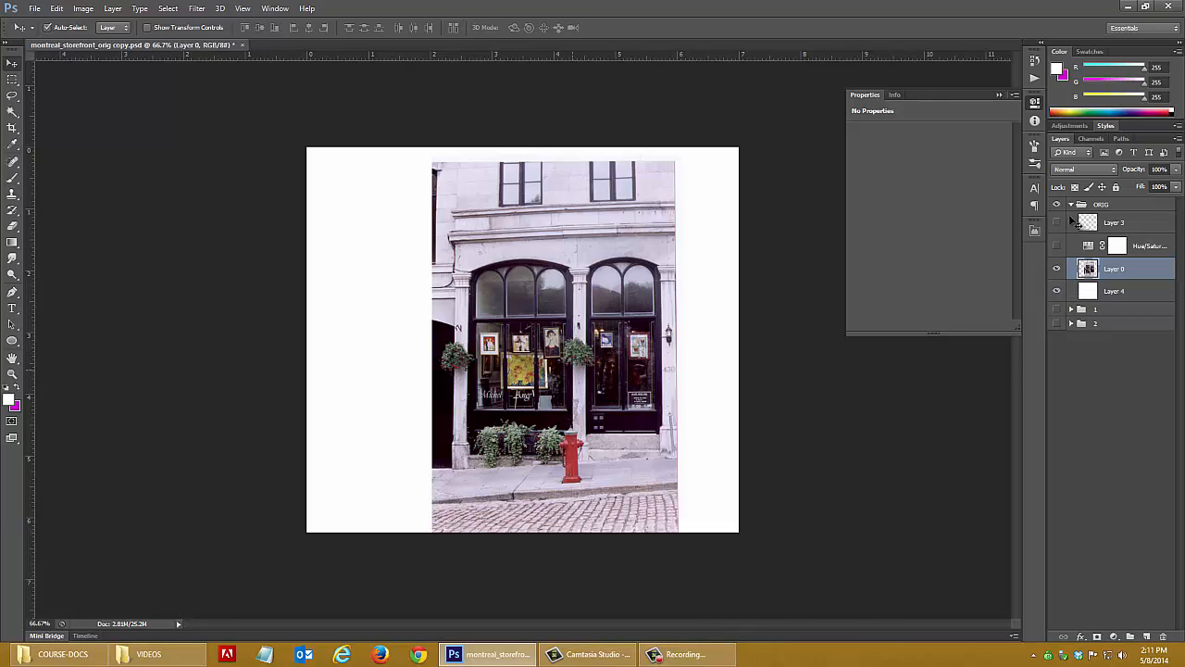
key("Up")
key("Up")
key("Up")
key("Up")
key("Up")
key("Up")
key("Up")
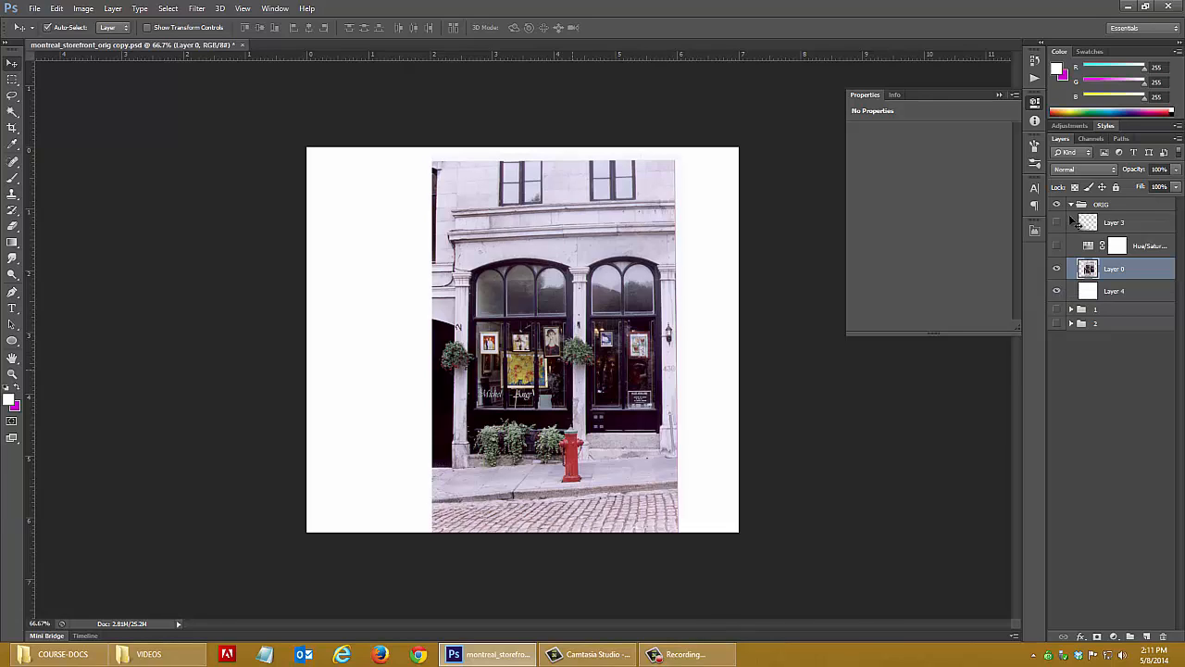